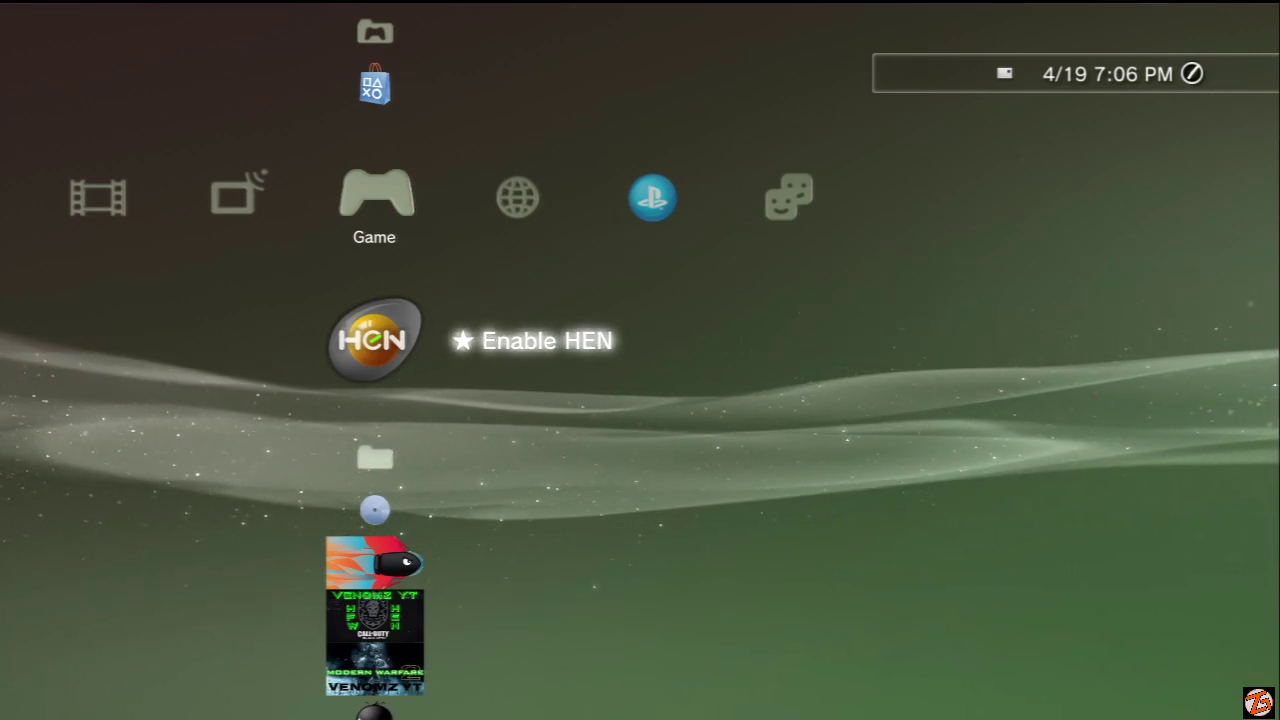
Step: With PS3HEN 3.01 enabled, browse the Game column past PlayStation Store and webMAN Games, then select Package Manager
key("Down")
key("Up")
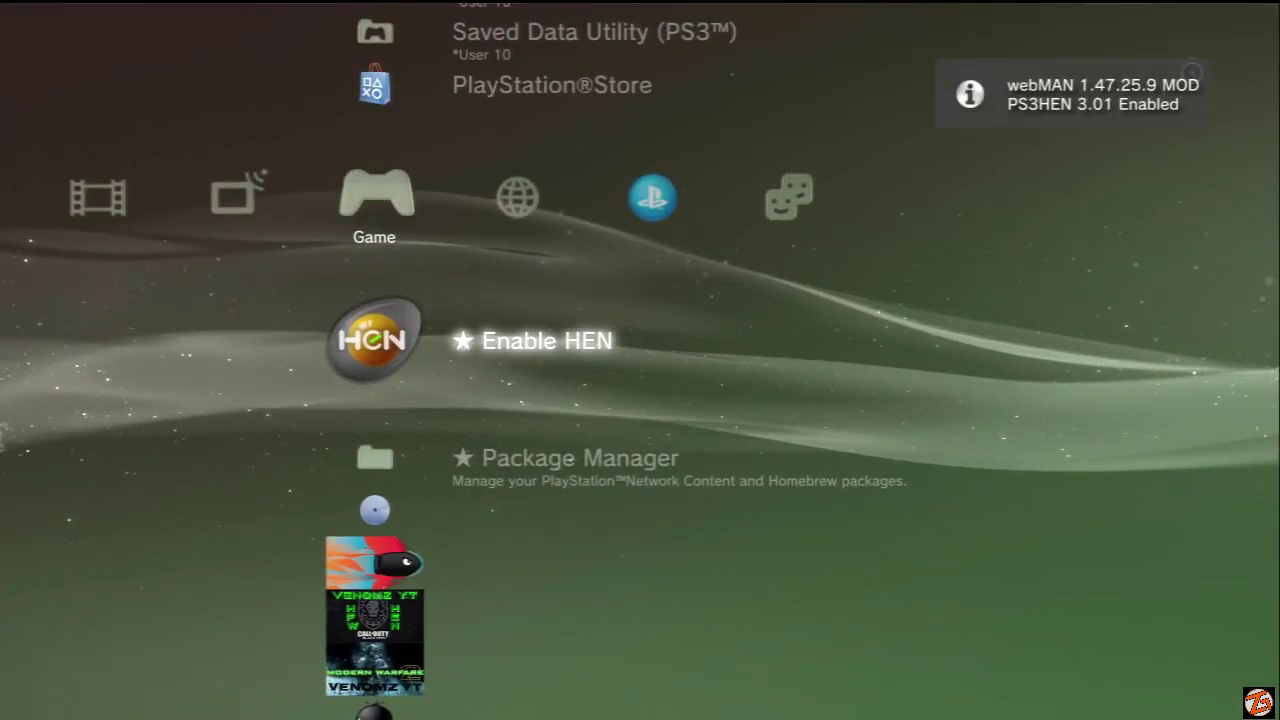
key("Down")
key("Up")
key("Up")
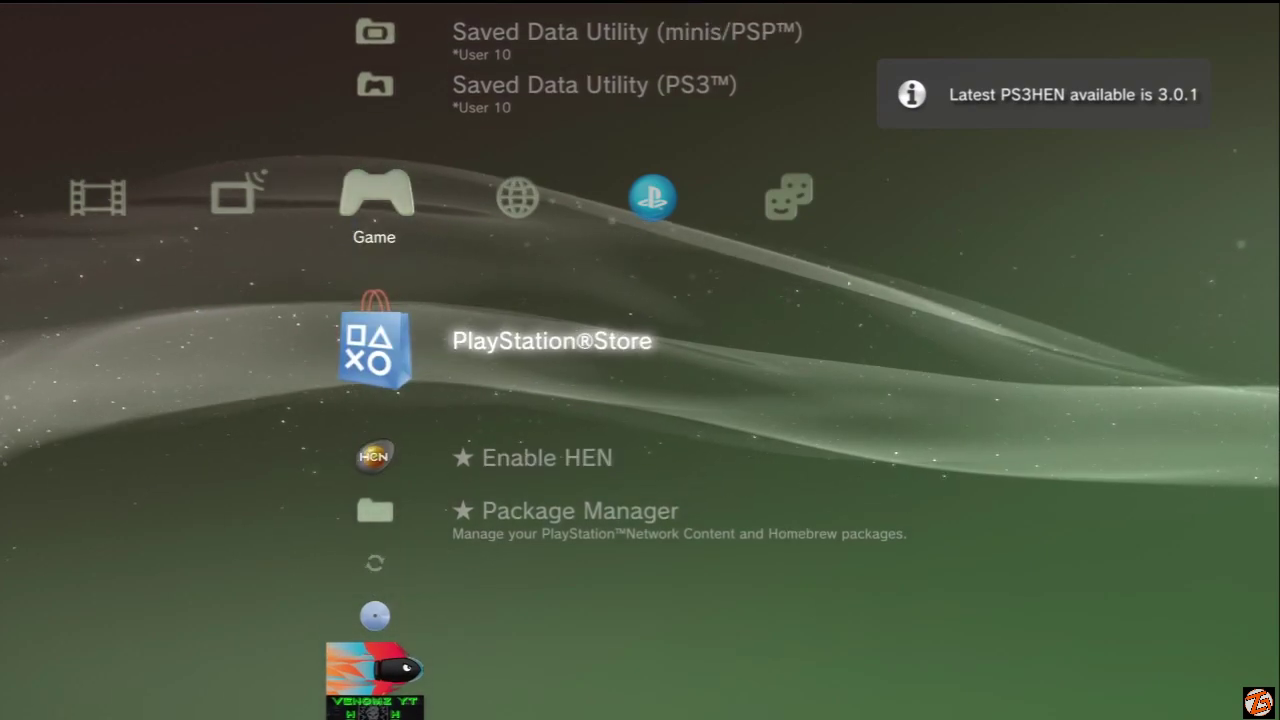
key("Down")
key("Down")
key("Down")
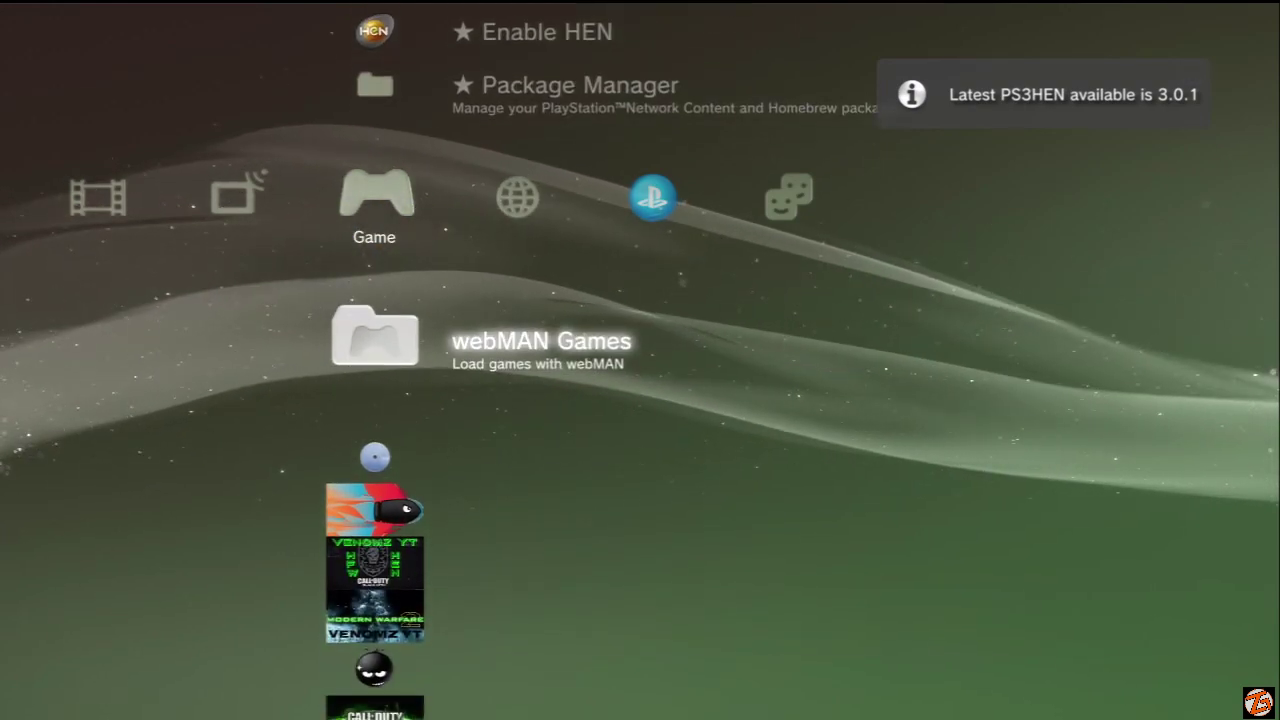
key("Up")
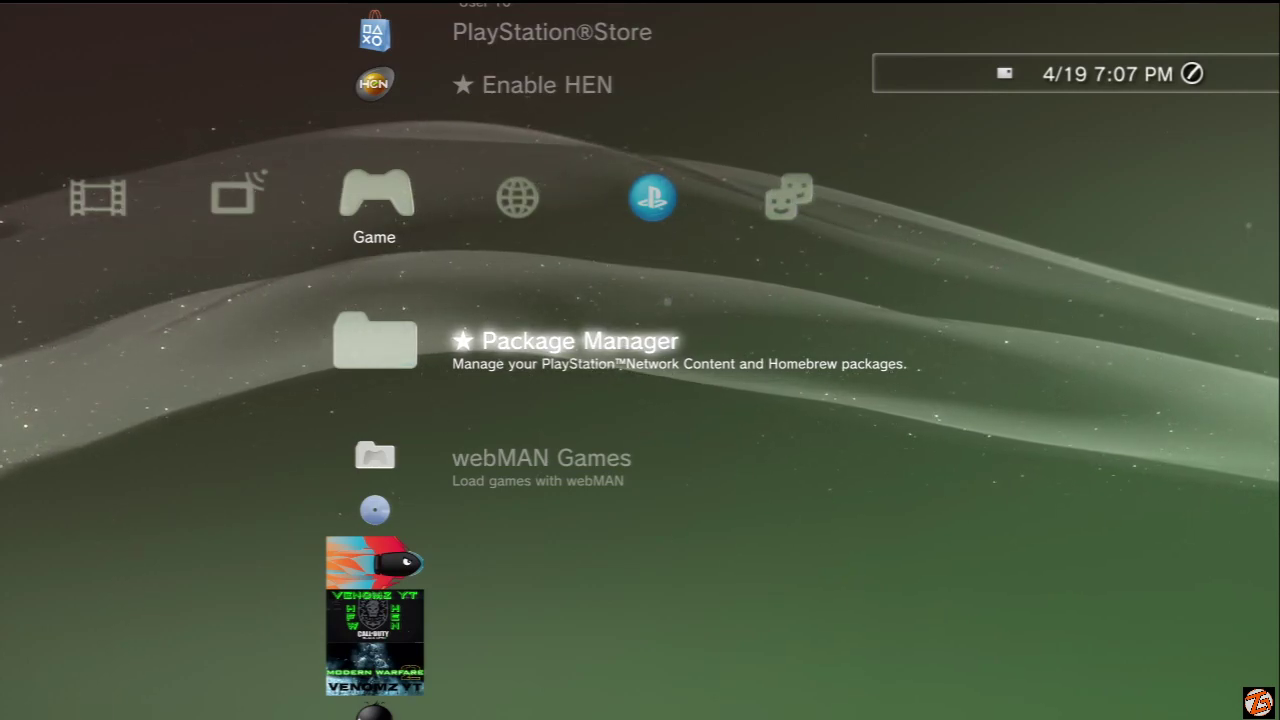
key("Return")
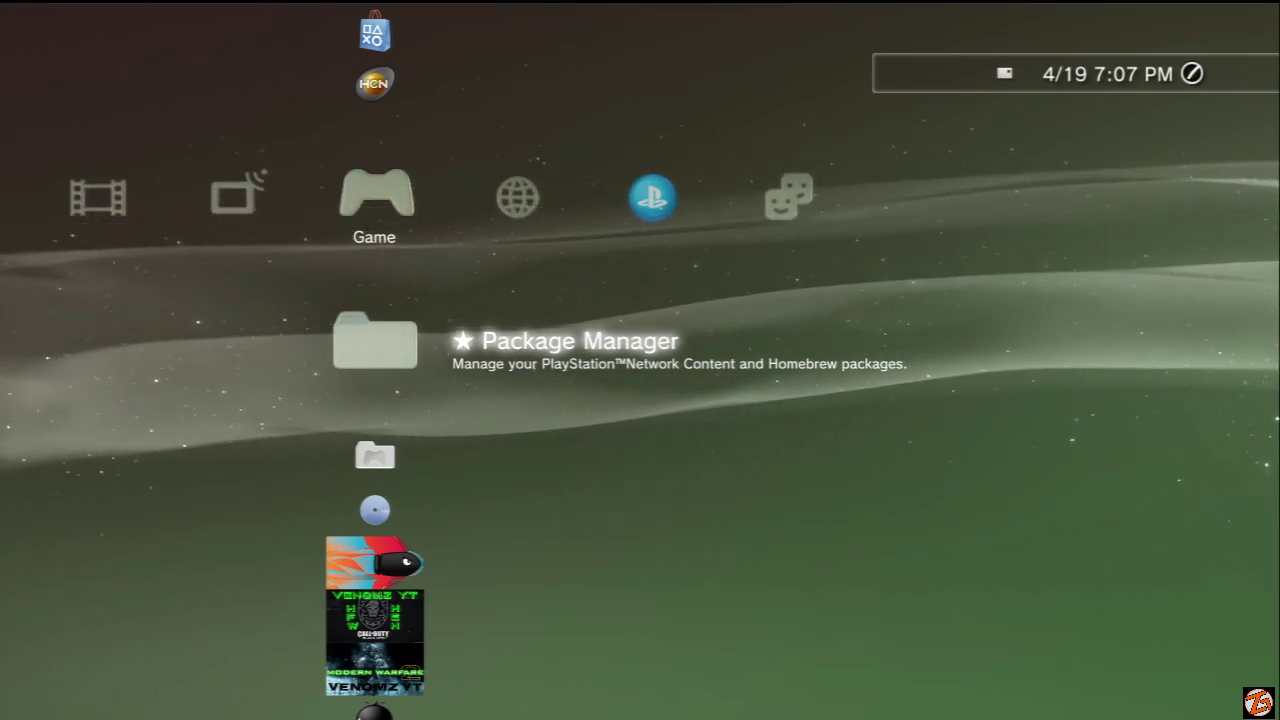
Step: Launch multiMAN and select Grand Theft Auto V in its Game tab list
key("Down")
key("Down")
key("Down")
key("Down")
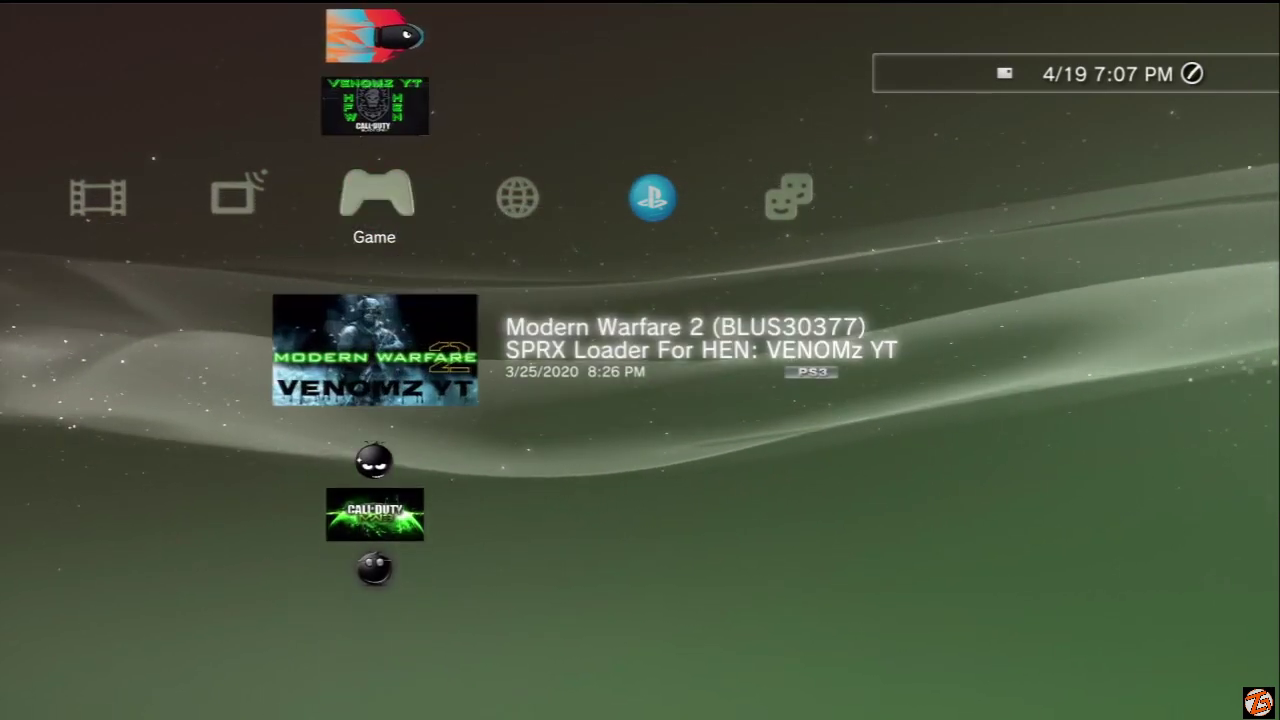
key("Down")
key("Down")
key("Down")
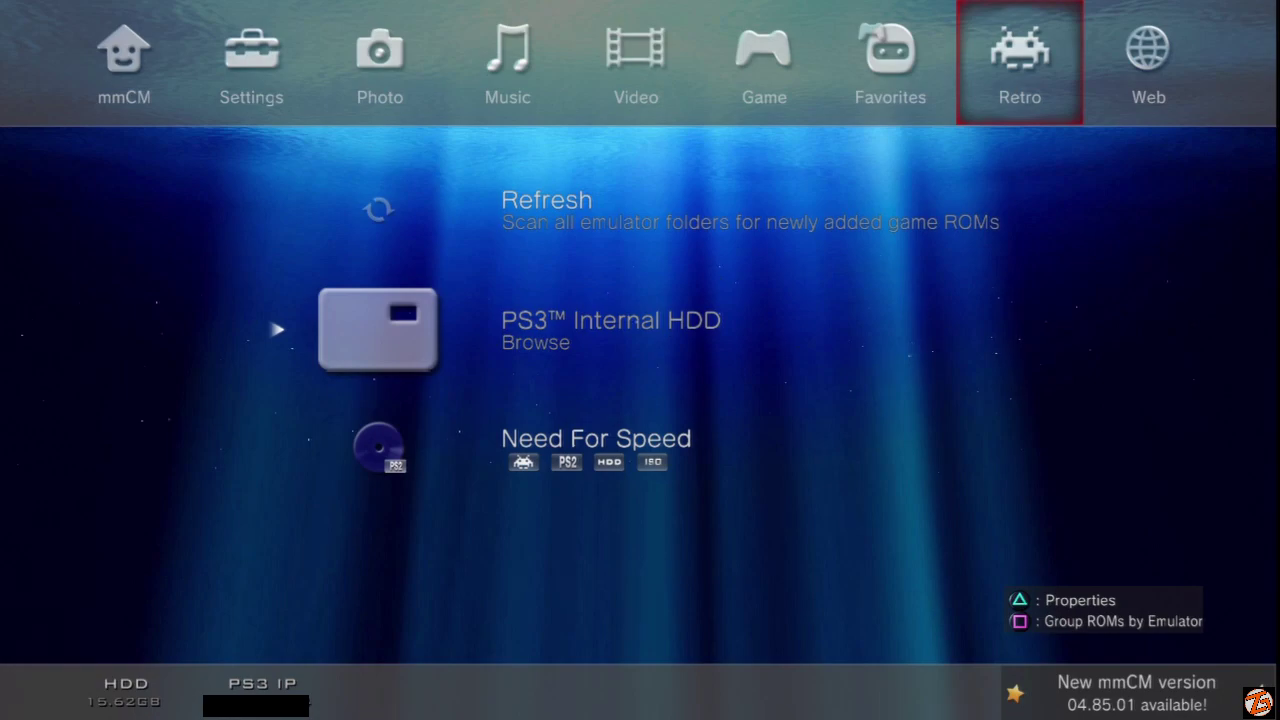
key("Left")
key("Left")
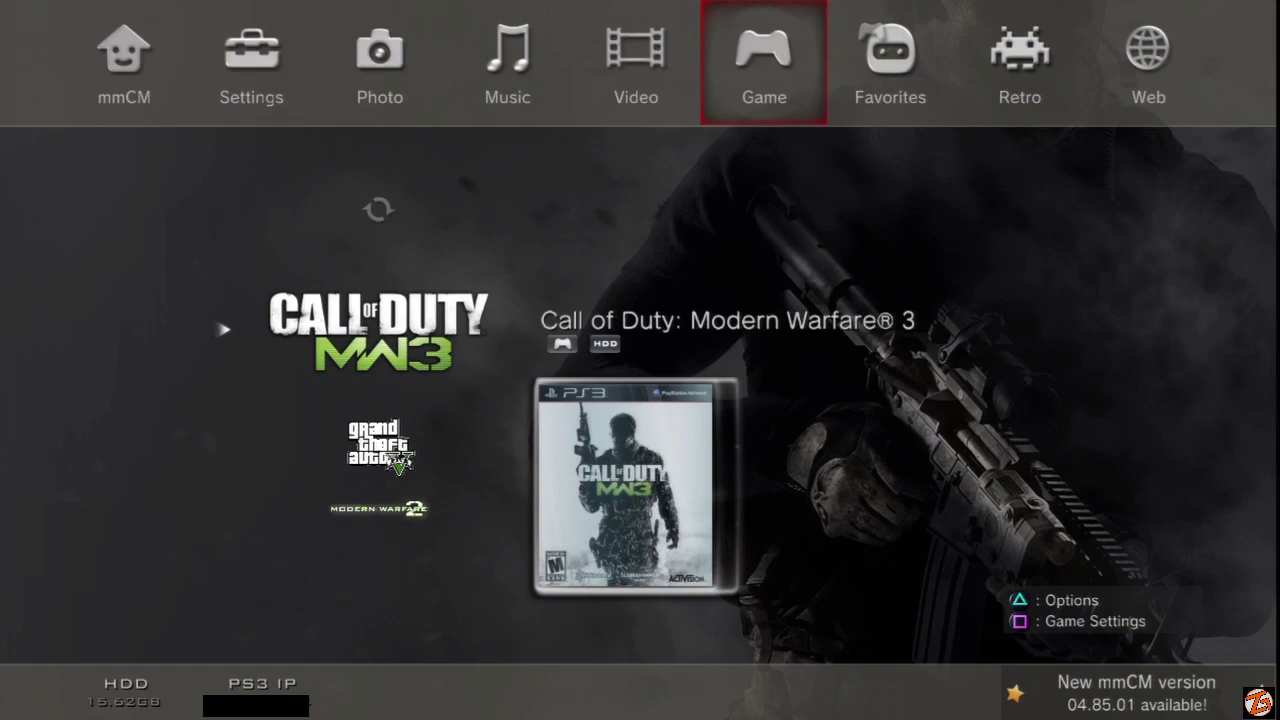
key("Down")
key("Down")
key("Up")
key("Up")
key("Down")
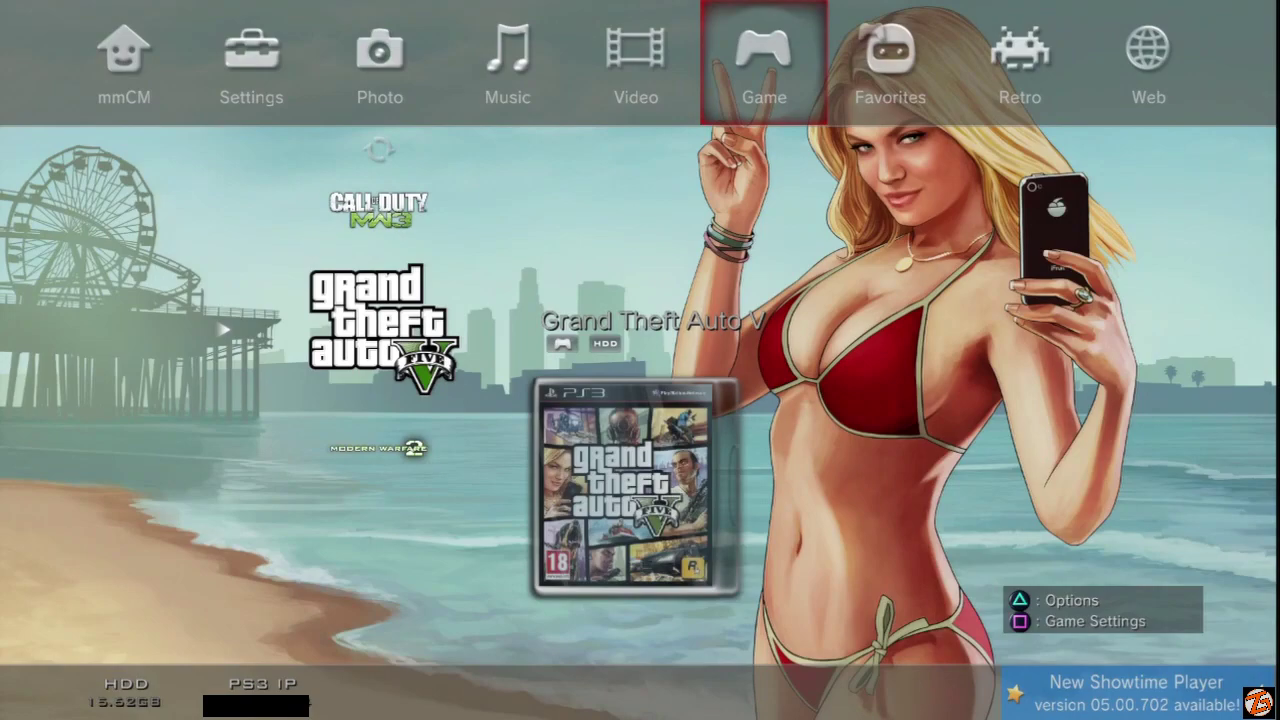
Step: Open Grand Theft Auto V's Game Settings from its options menu, review it, then close it
key("v")
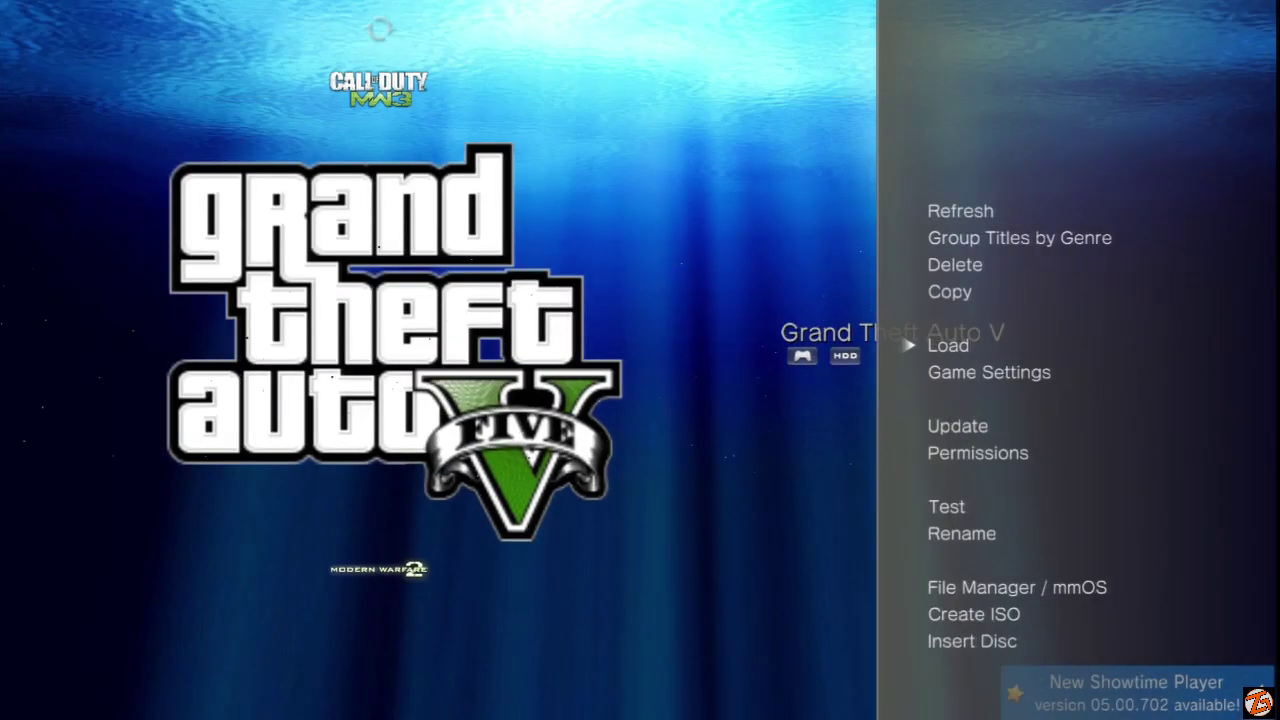
key("Down")
key("Escape")
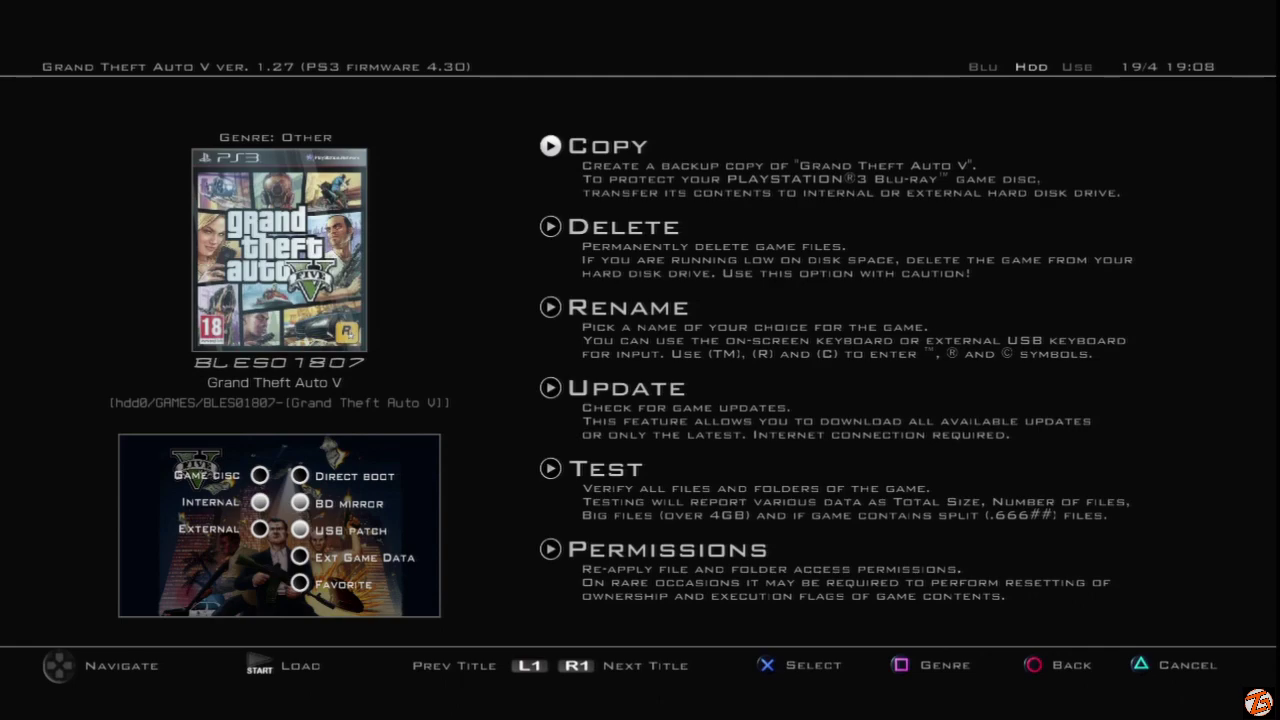
key("Escape")
Step: Open and close Modern Warfare 2's Game Settings, then reselect Grand Theft Auto V
key("Down")
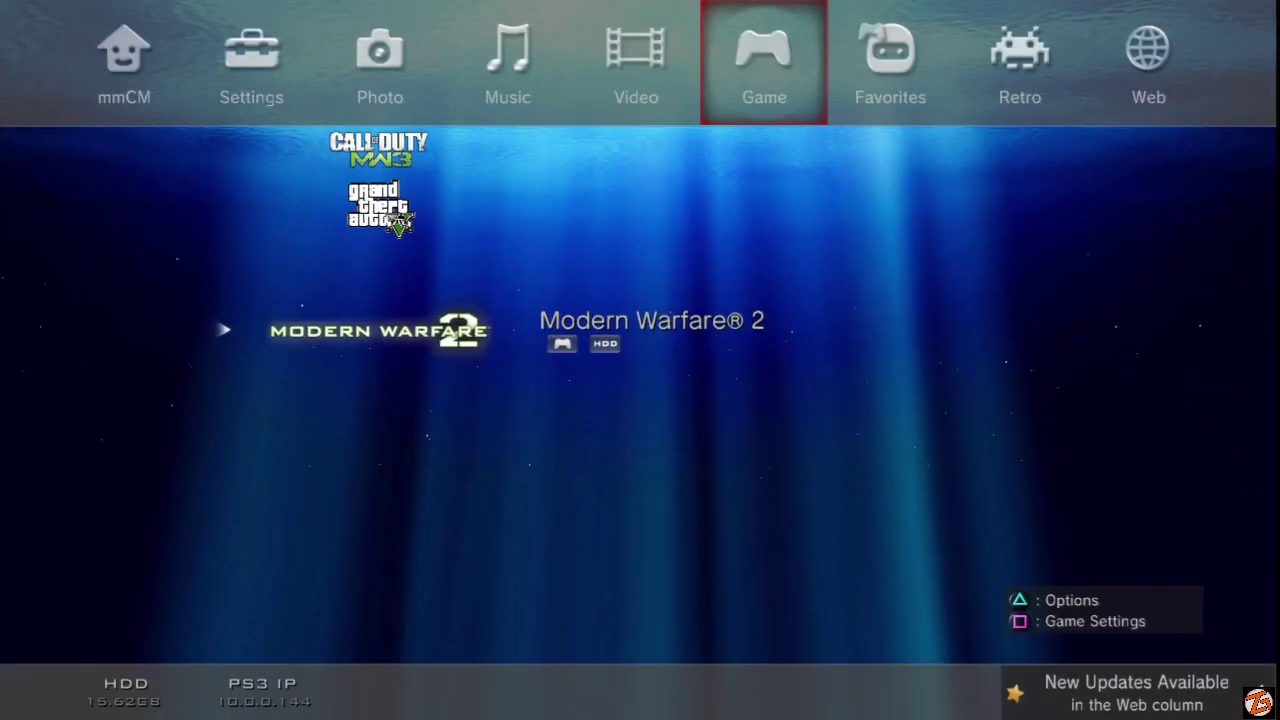
key("t")
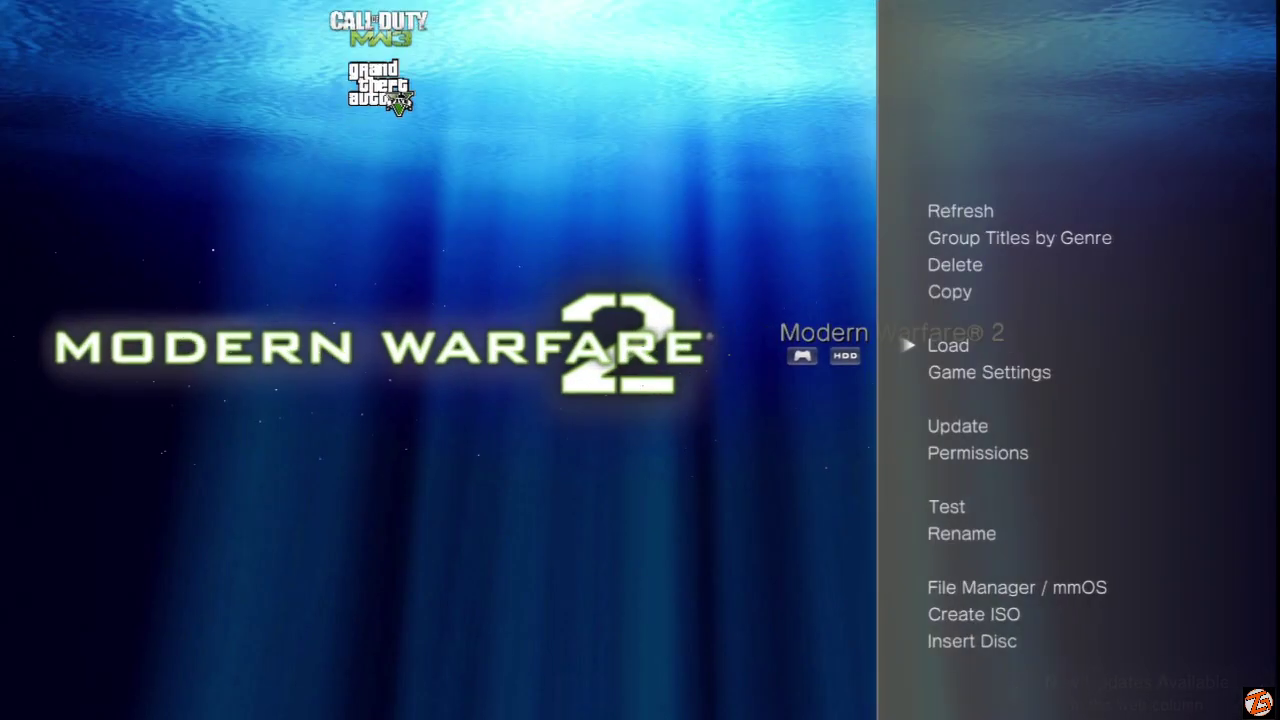
key("Down")
key("Escape")
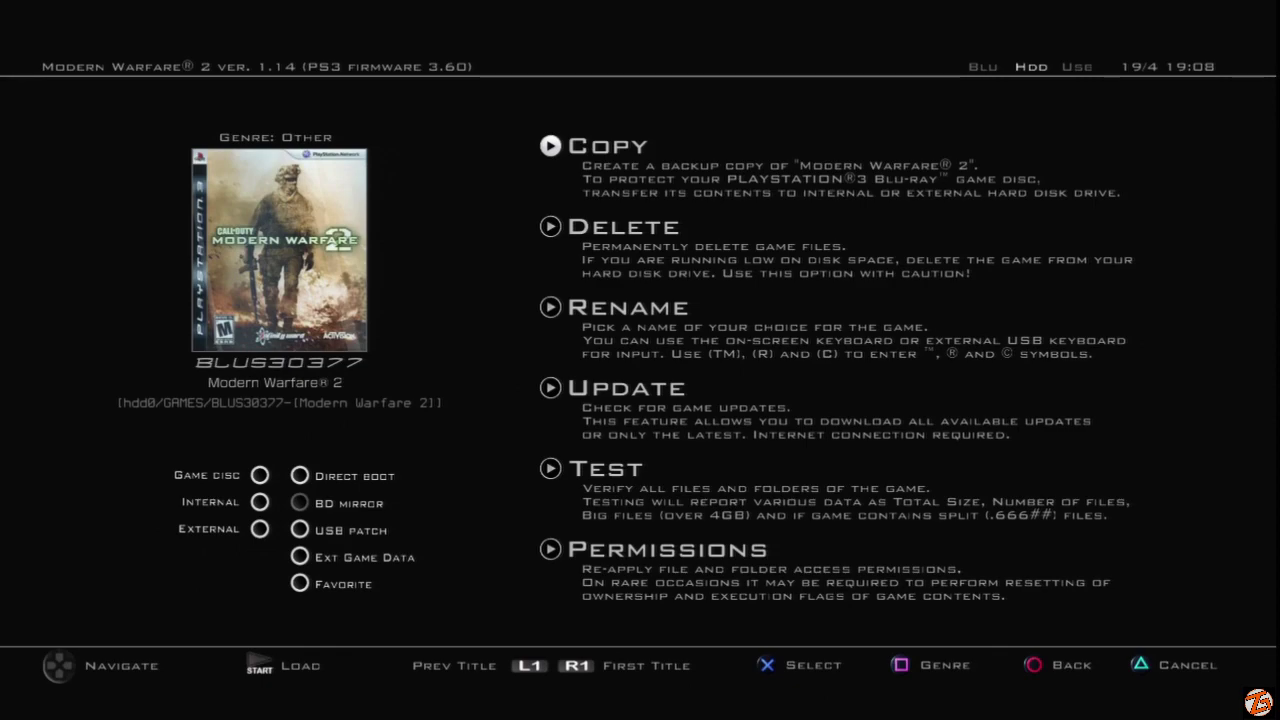
key("Escape")
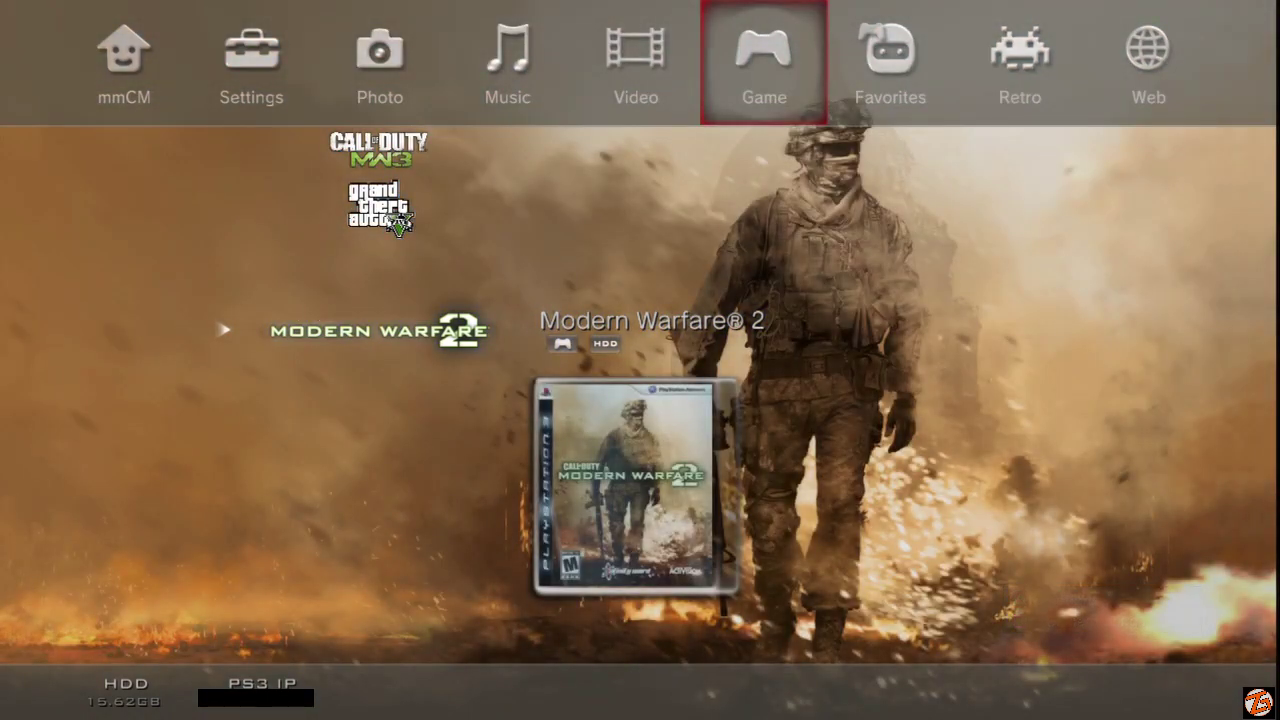
key("Up")
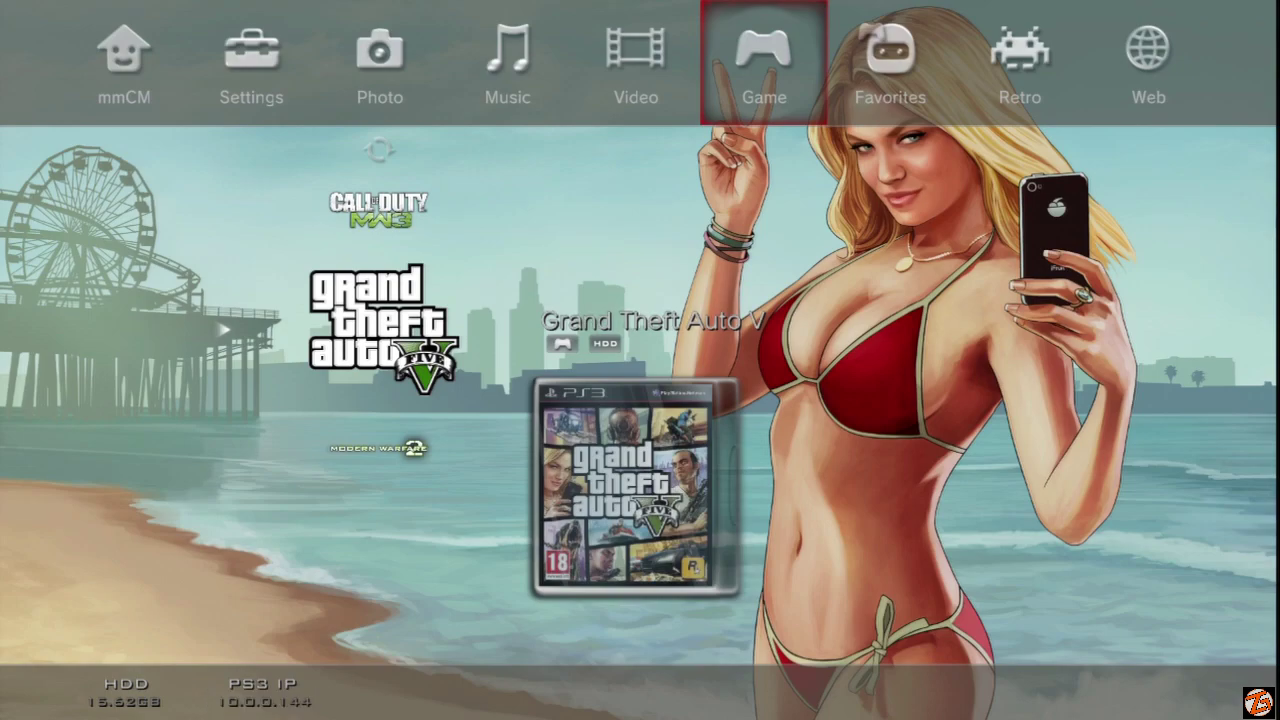
Step: Reopen Grand Theft Auto V's Game Settings page
key("Menu")
key("Down")
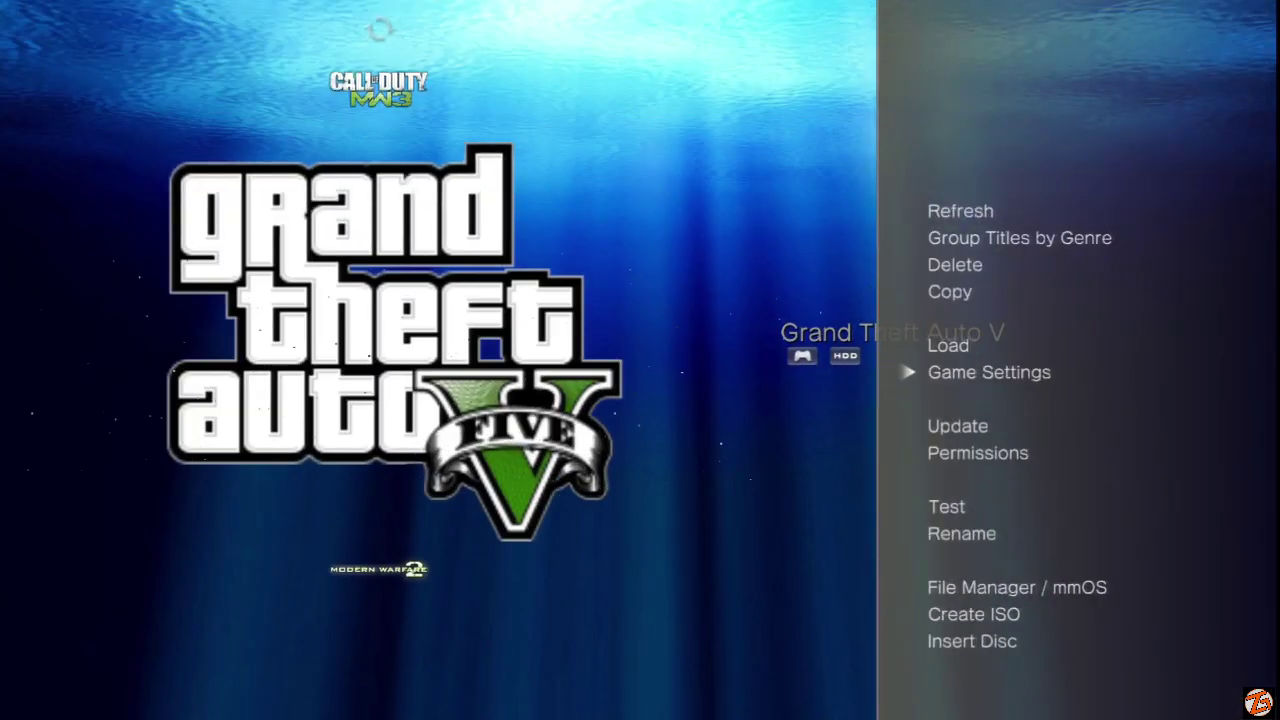
key("Escape")
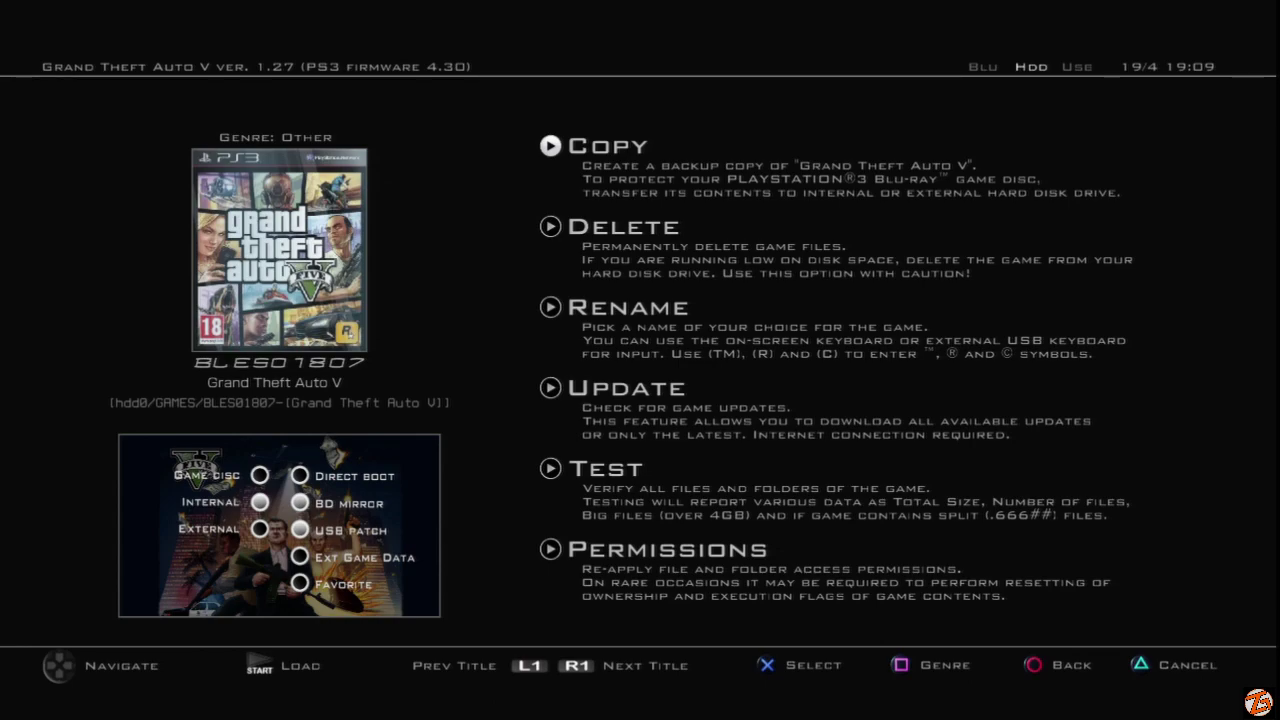
Step: Move through the Internal, BD mirror and USB patch load options
key("Down")
key("Down")
key("Down")
key("Down")
key("Left")
key("Down")
key("Right")
key("Down")
Step: Step through the BD mirror, USB patch, Internal and External load options
key("Up")
key("Down")
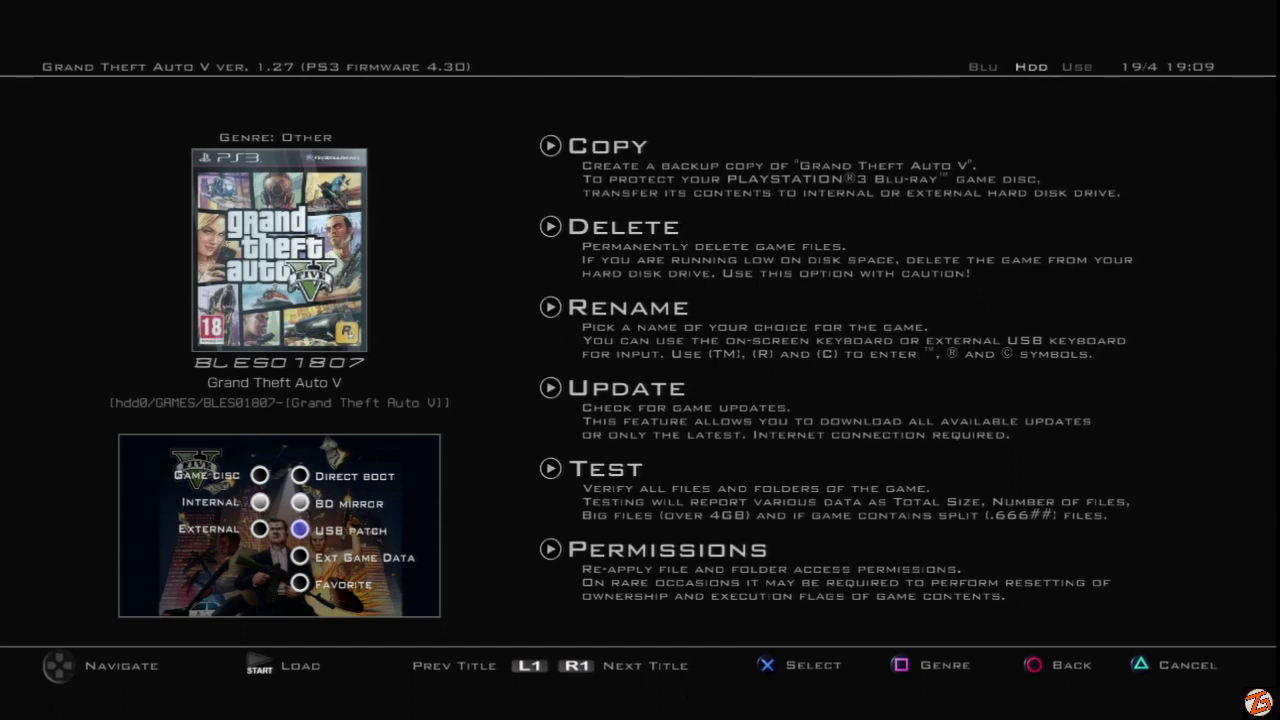
key("Up")
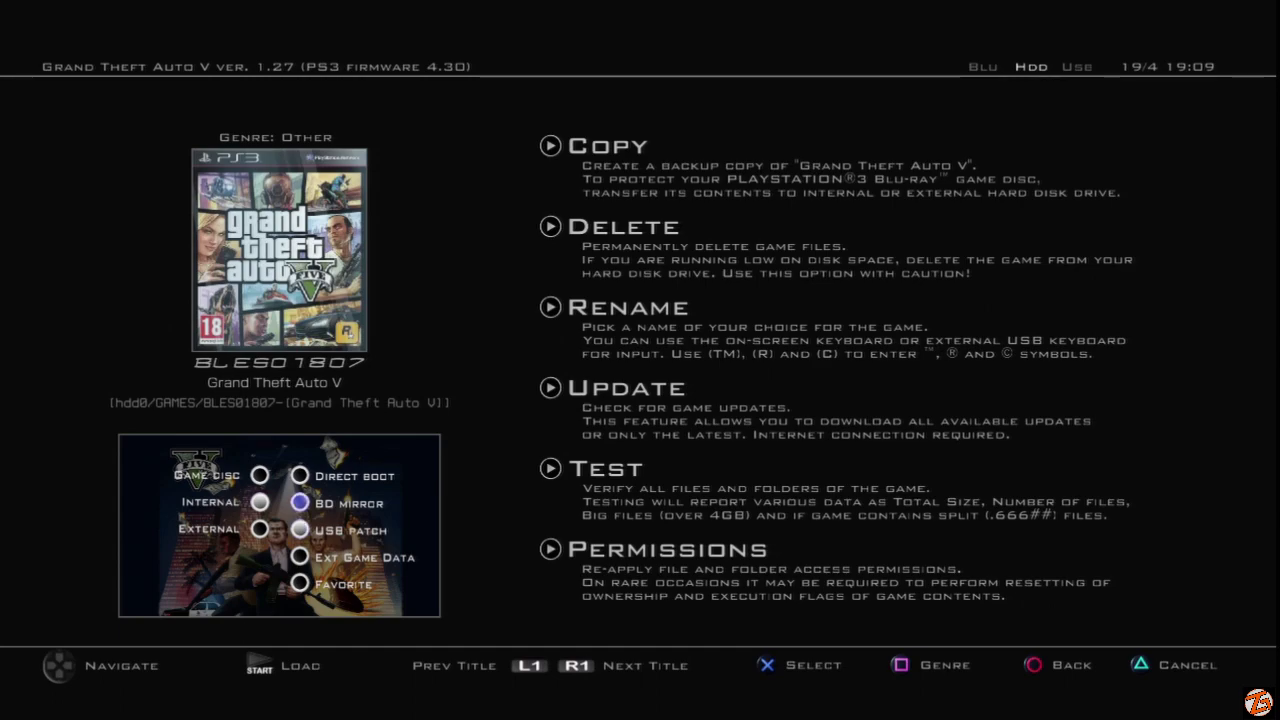
key("Left")
key("Down")
key("Right")
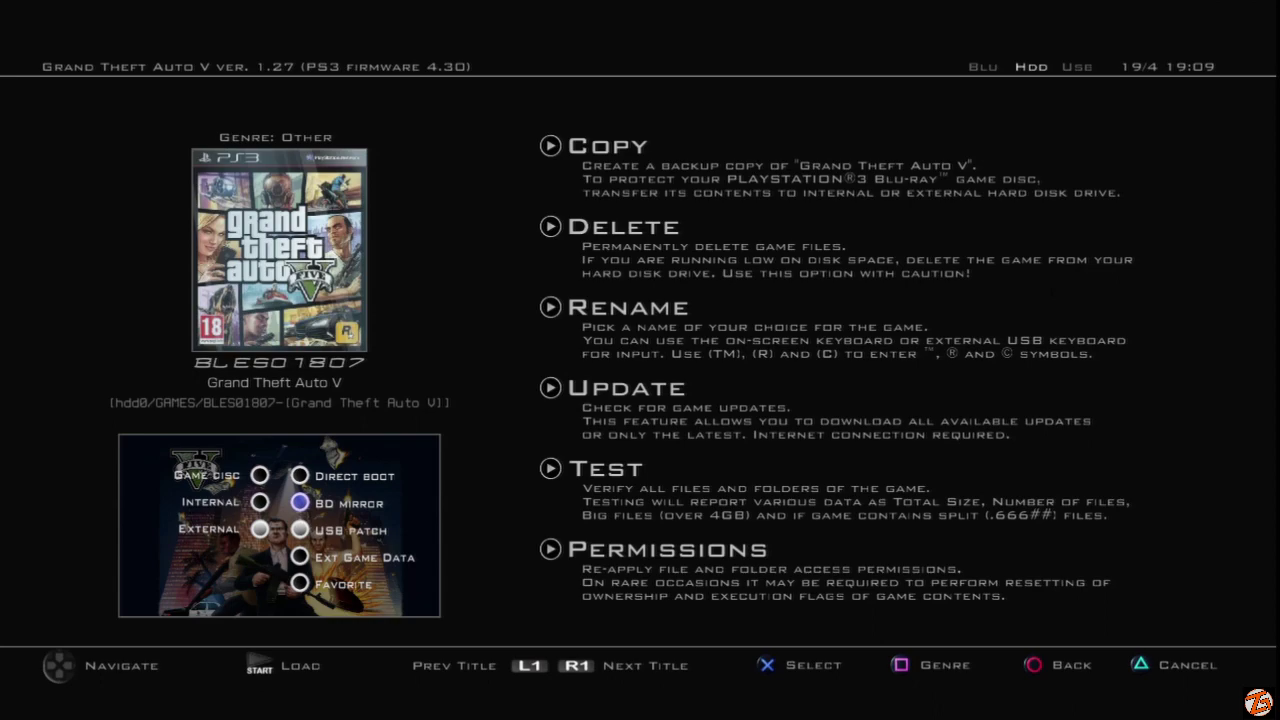
key("Down")
Step: Revisit External, Internal, BD mirror and USB patch, then close Grand Theft Auto V's settings
key("Left")
key("Up")
key("Right")
key("Down")
key("Up")
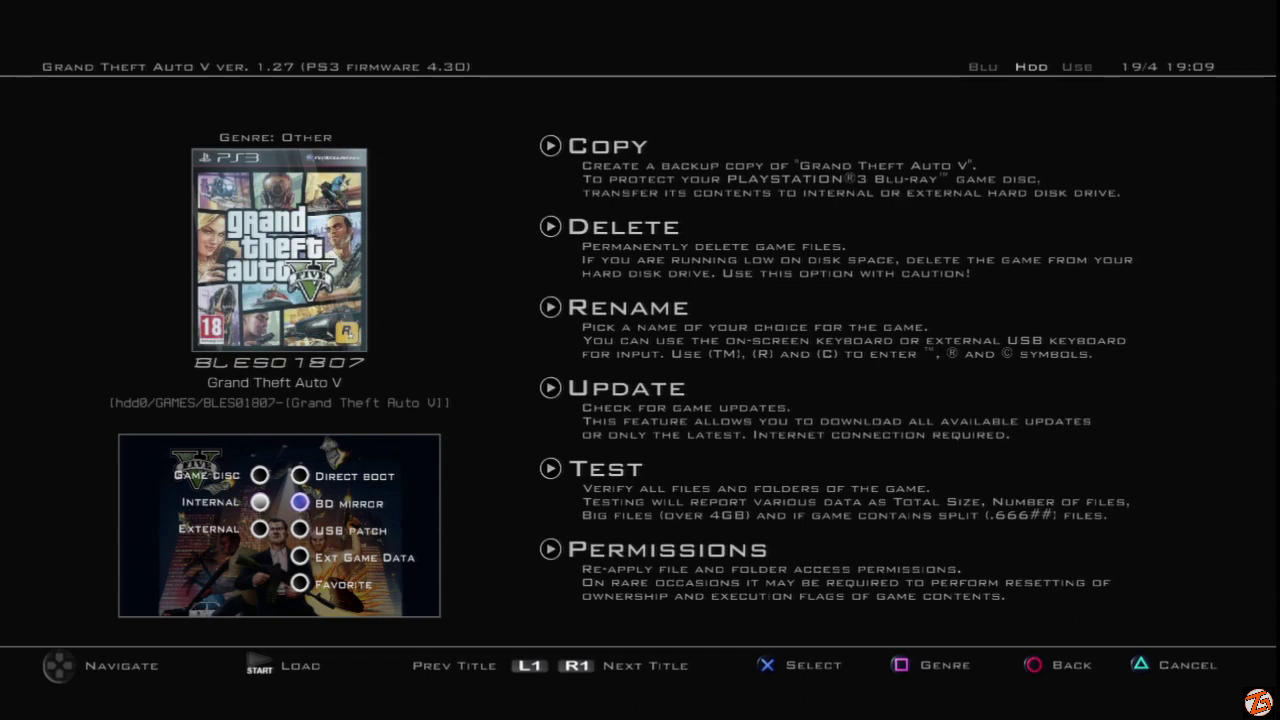
key("Down")
key("Escape")
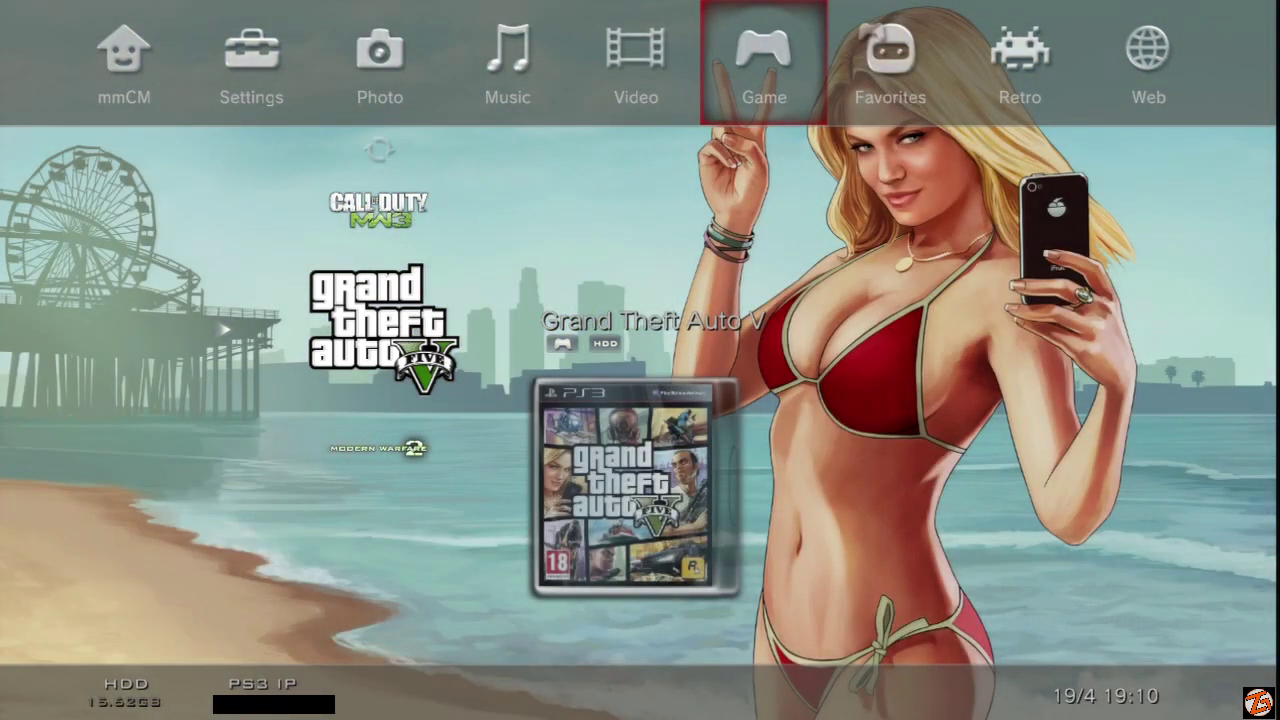
Step: Launch the mmOS file manager and open the /dev_hdd0 internal drive
key("Left")
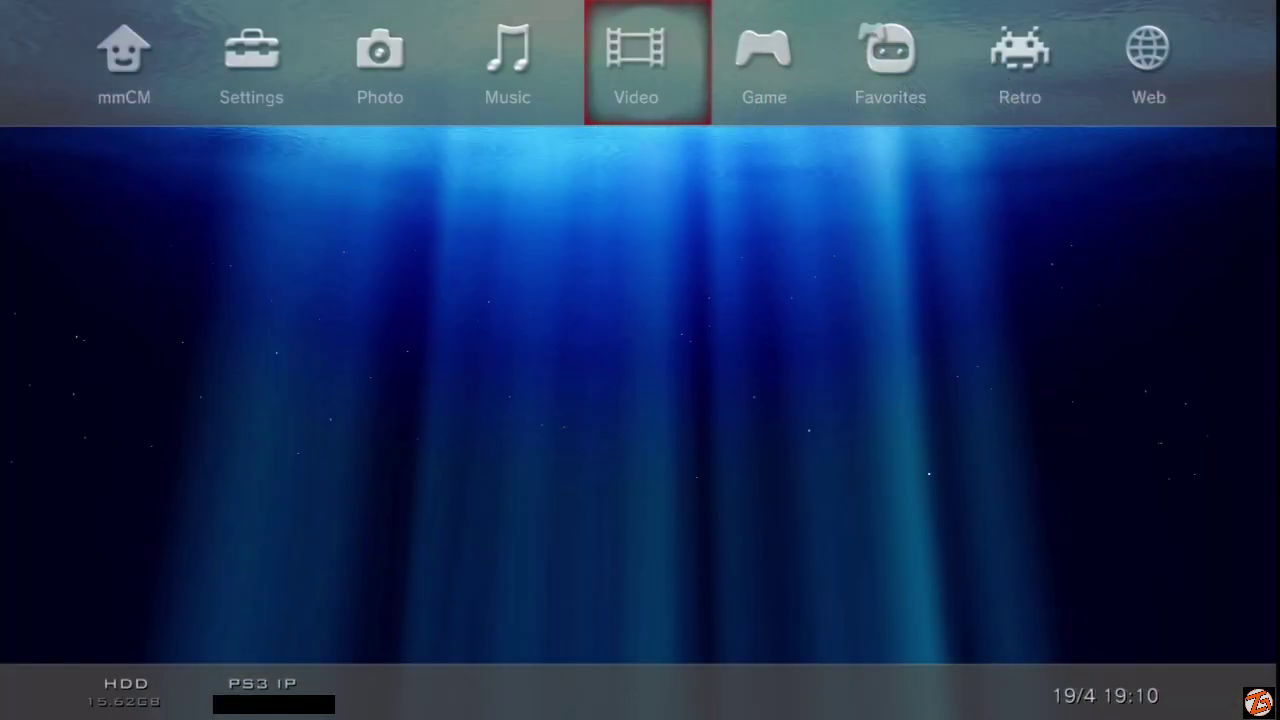
key("Left")
key("Left")
key("Left")
key("Left")
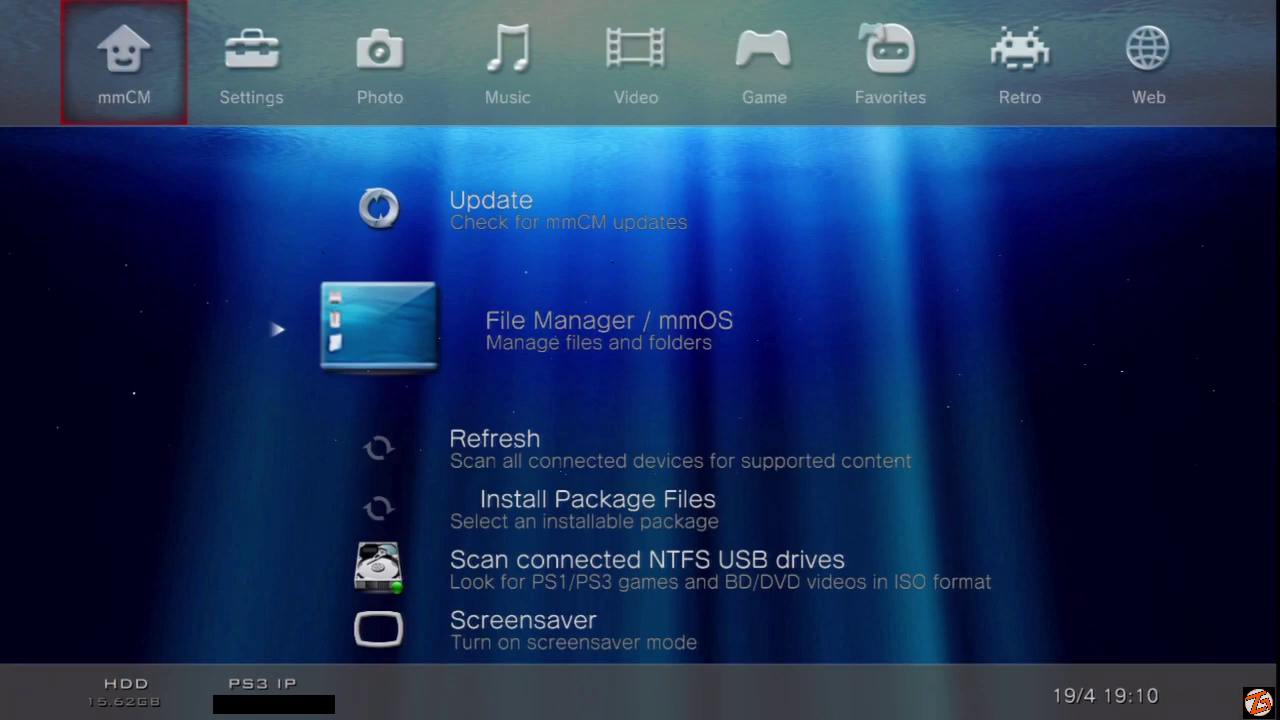
key("Return")
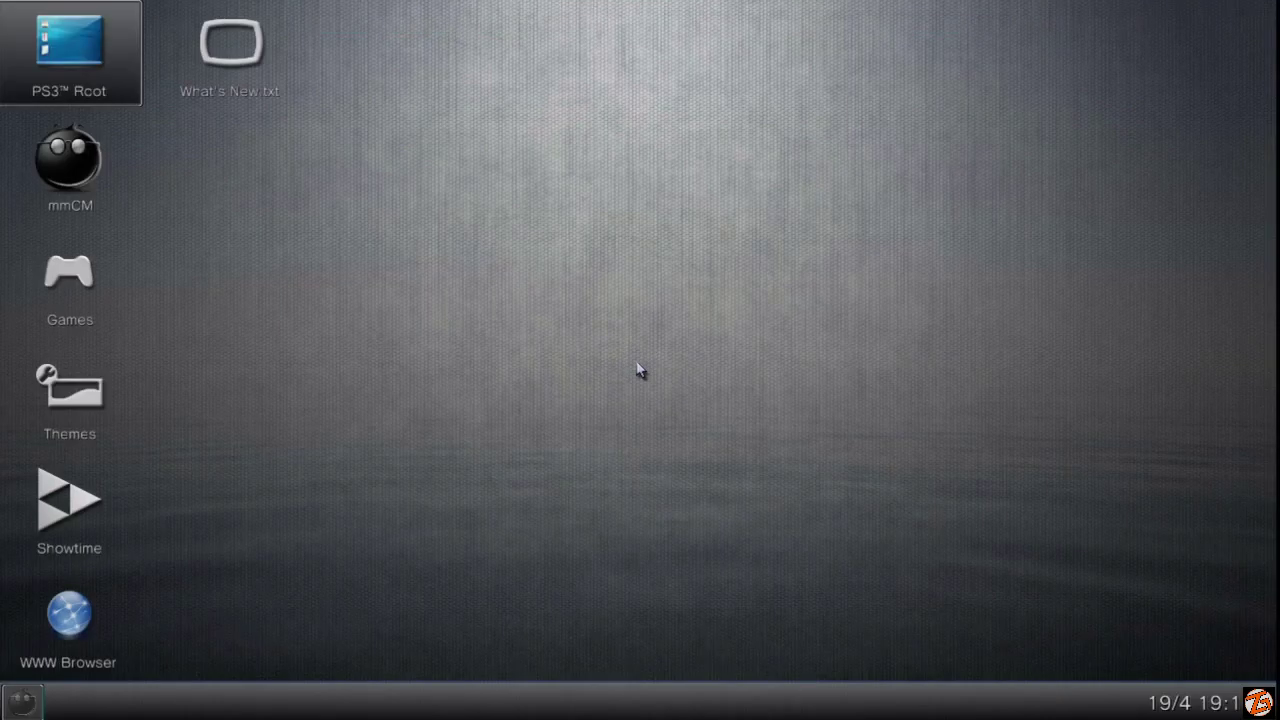
double_click(100, 68)
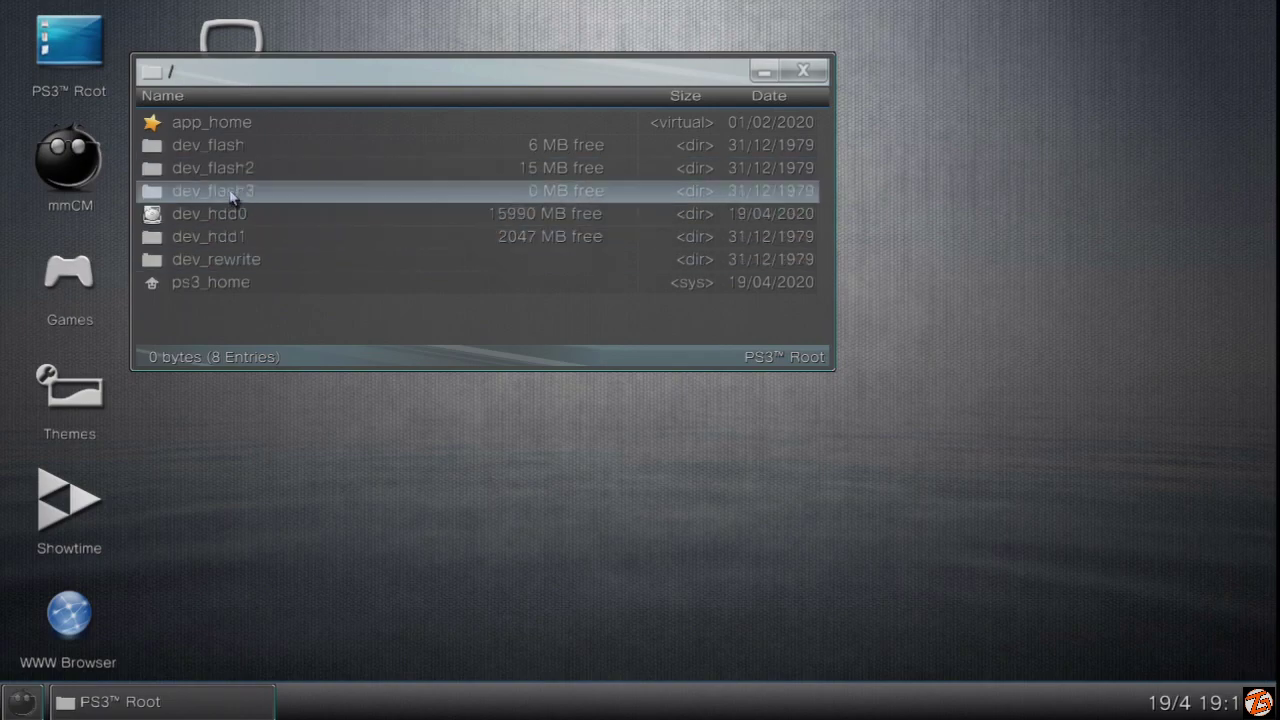
scroll(218, 190, "down", 1)
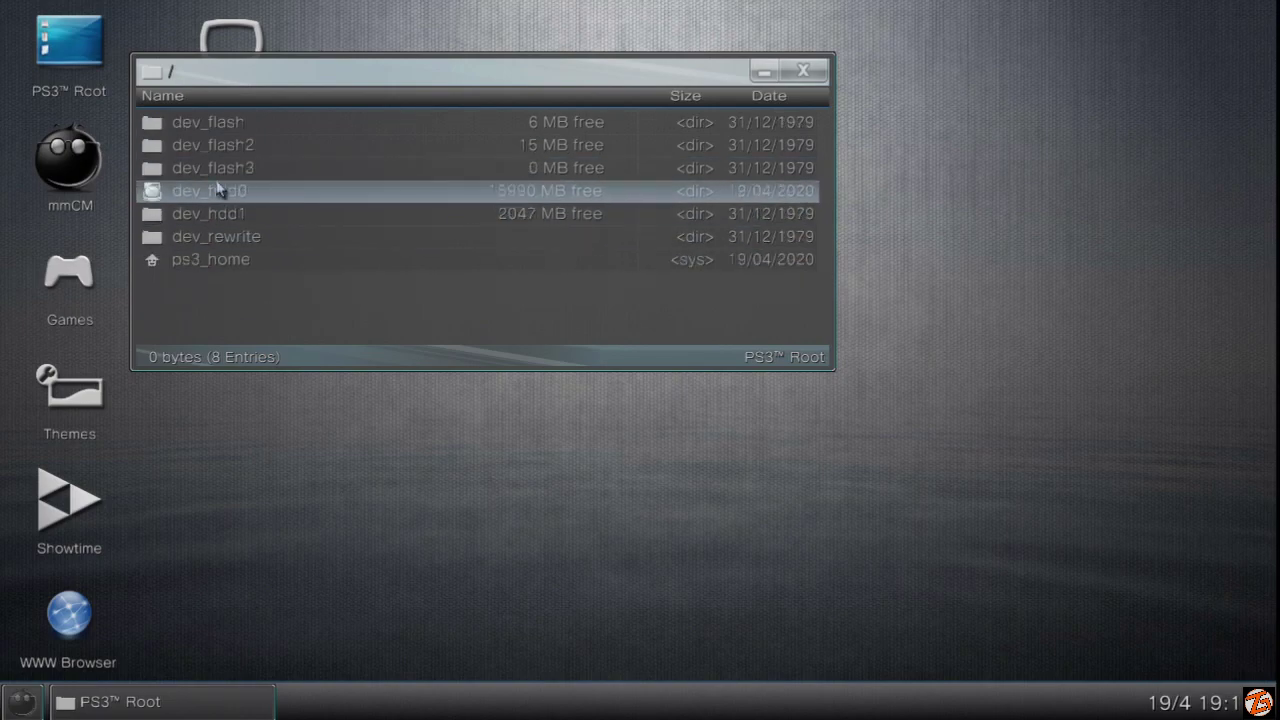
double_click(218, 190)
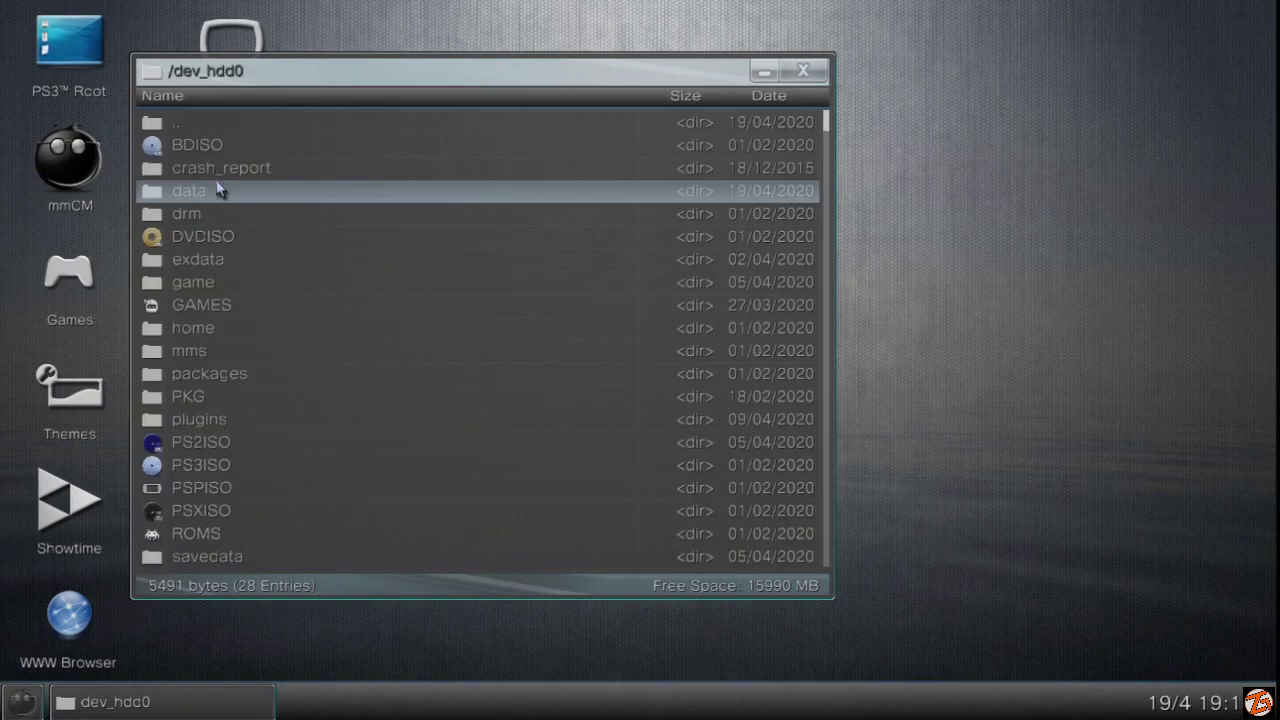
scroll(218, 190, "down", 1)
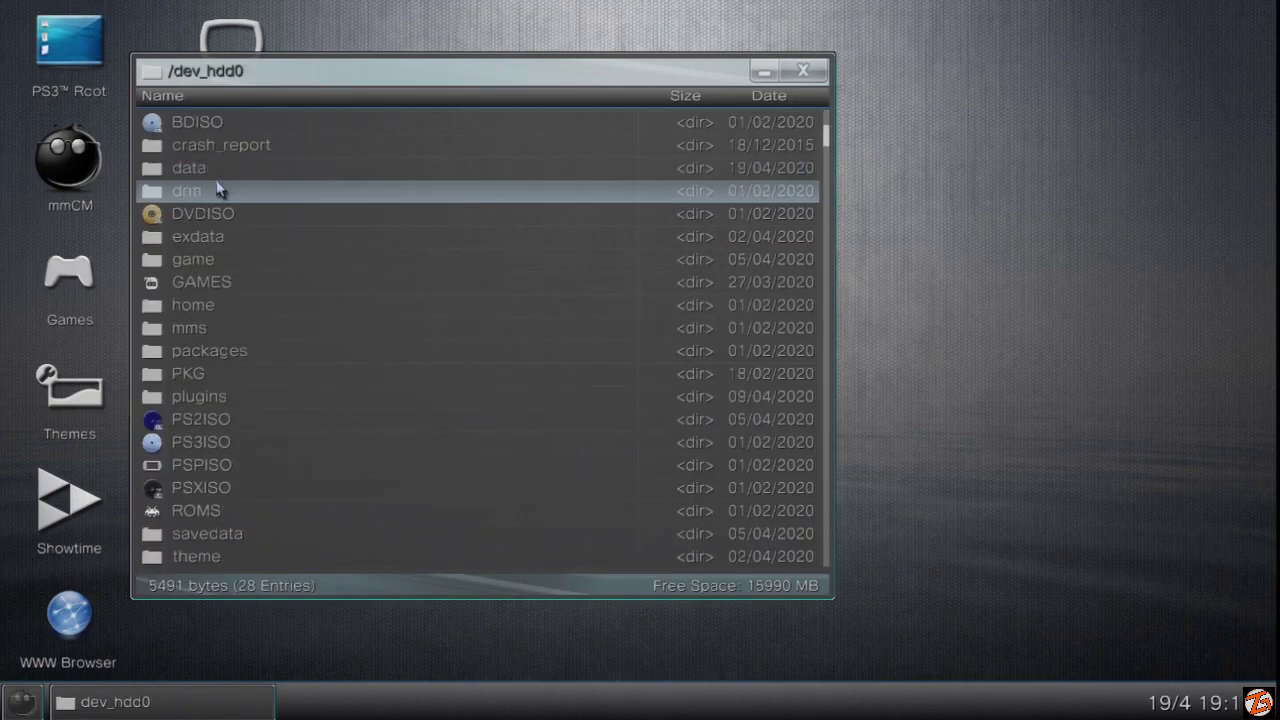
scroll(218, 190, "down", 4)
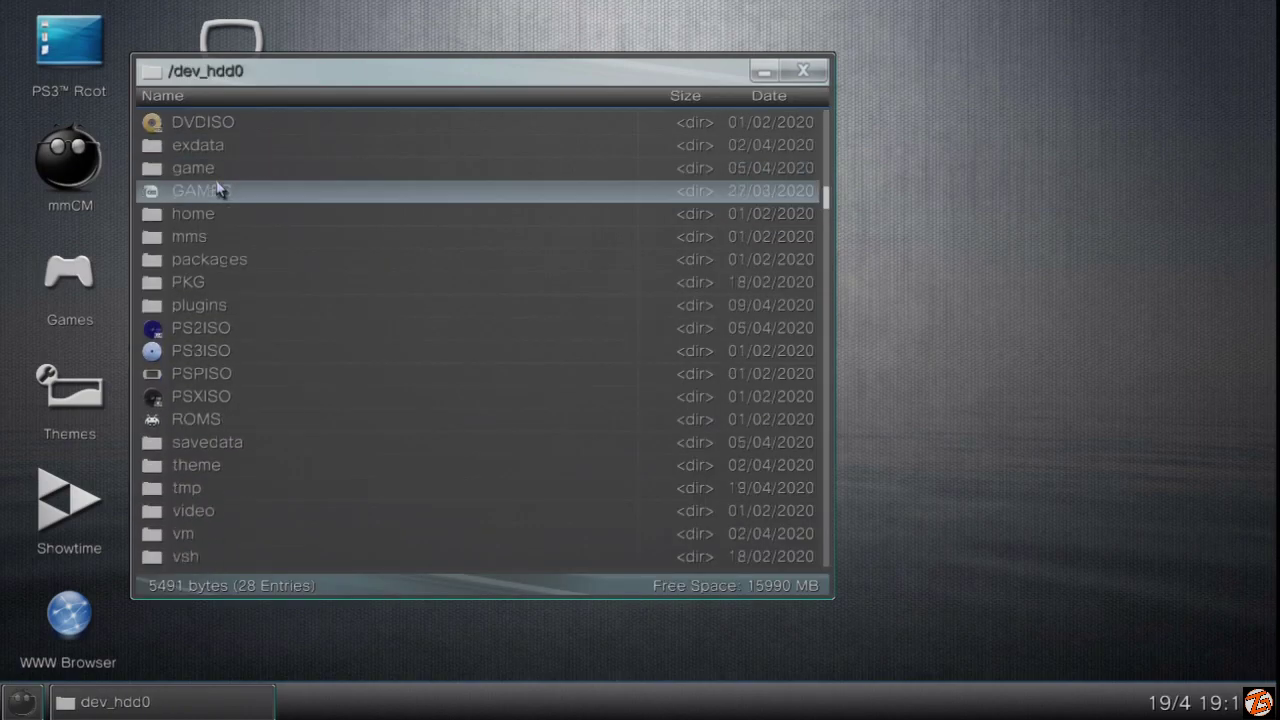
scroll(218, 190, "up", 1)
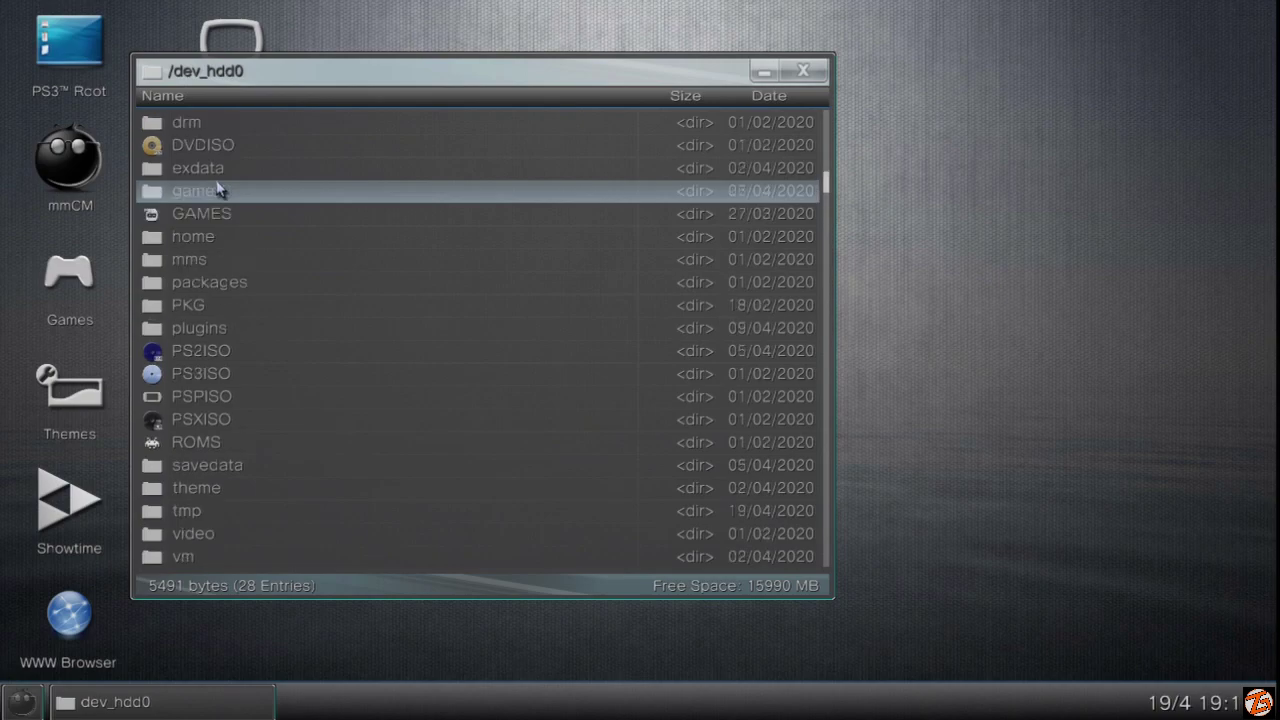
Step: Browse into game/BLES01807/USRDIR and scroll through its contents
double_click(218, 190)
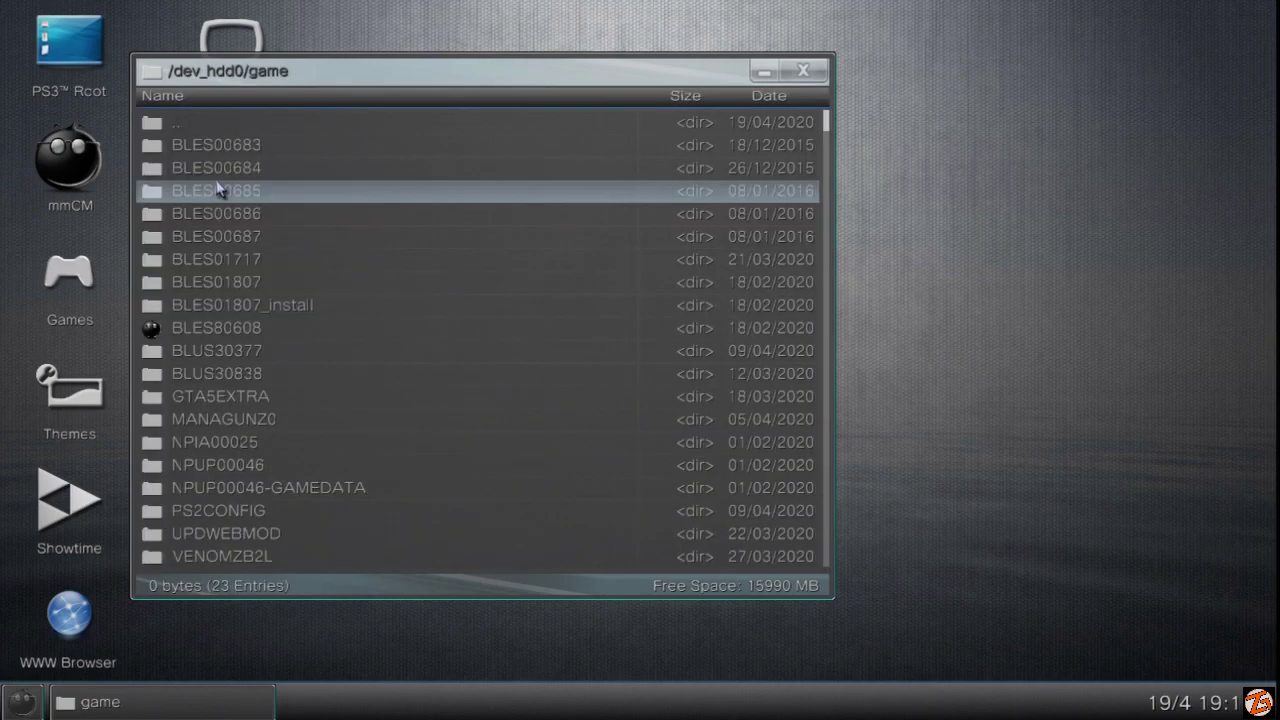
scroll(218, 190, "down", 4)
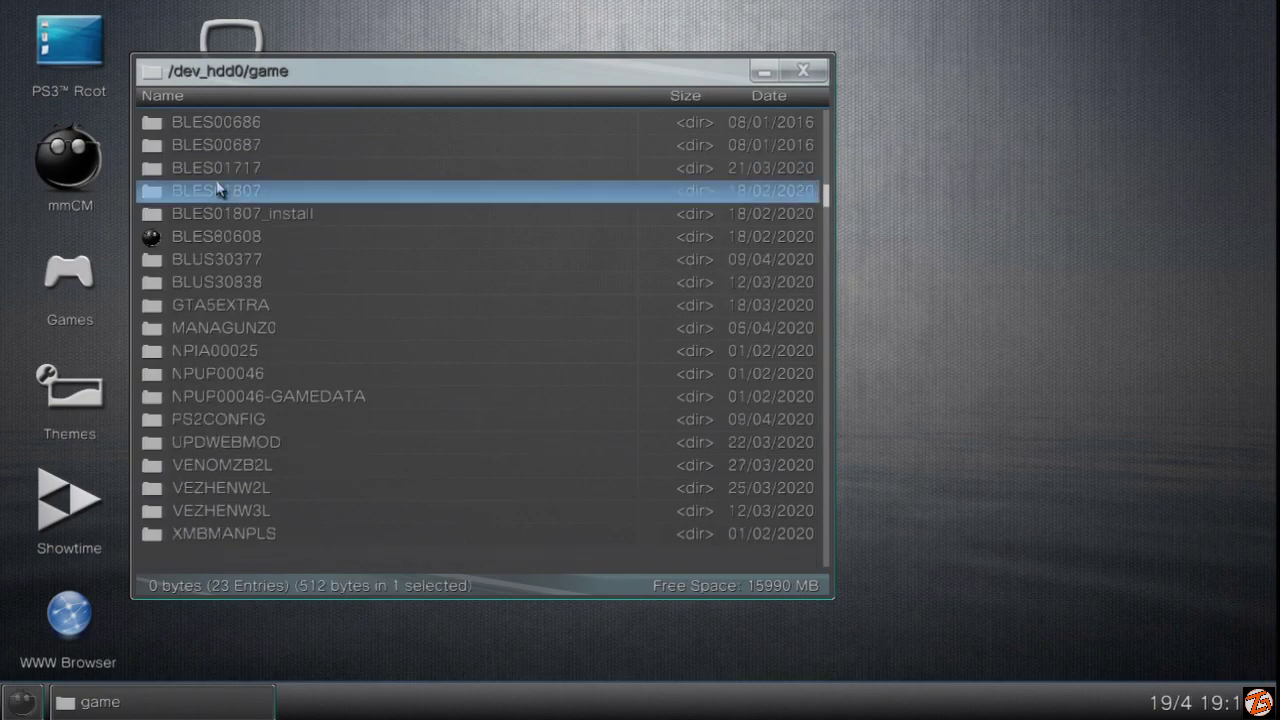
double_click(218, 190)
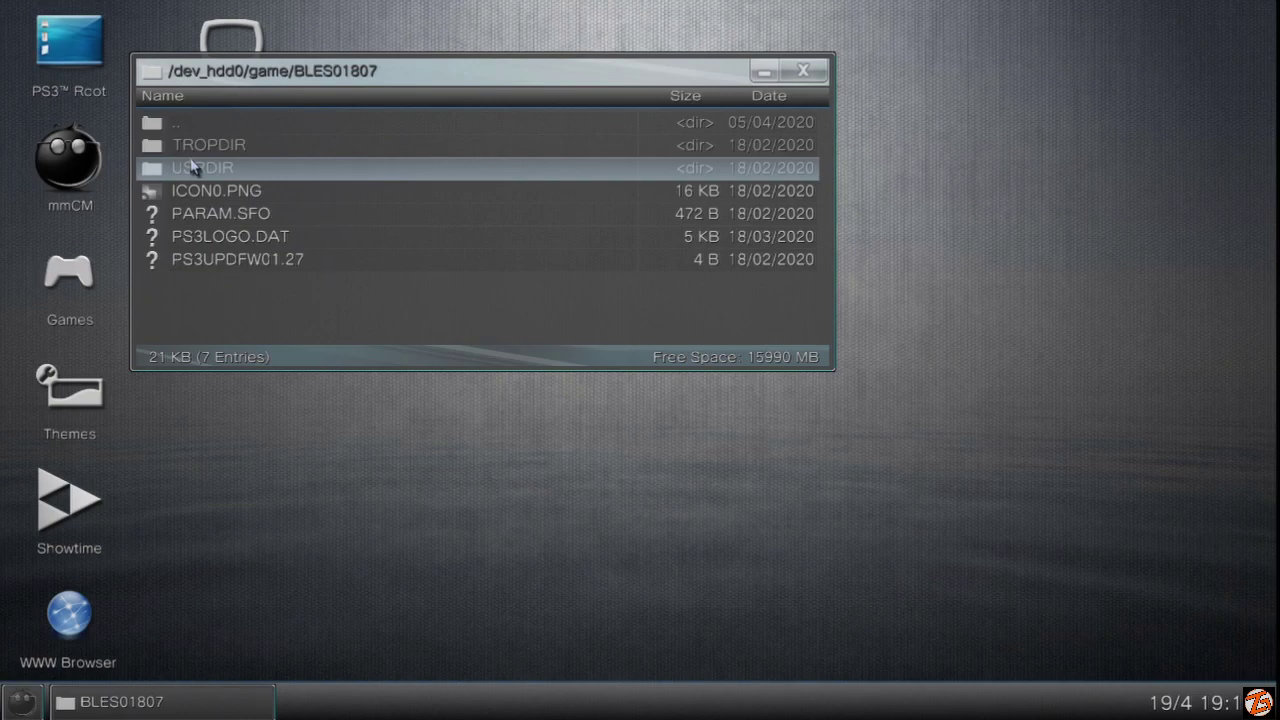
double_click(193, 168)
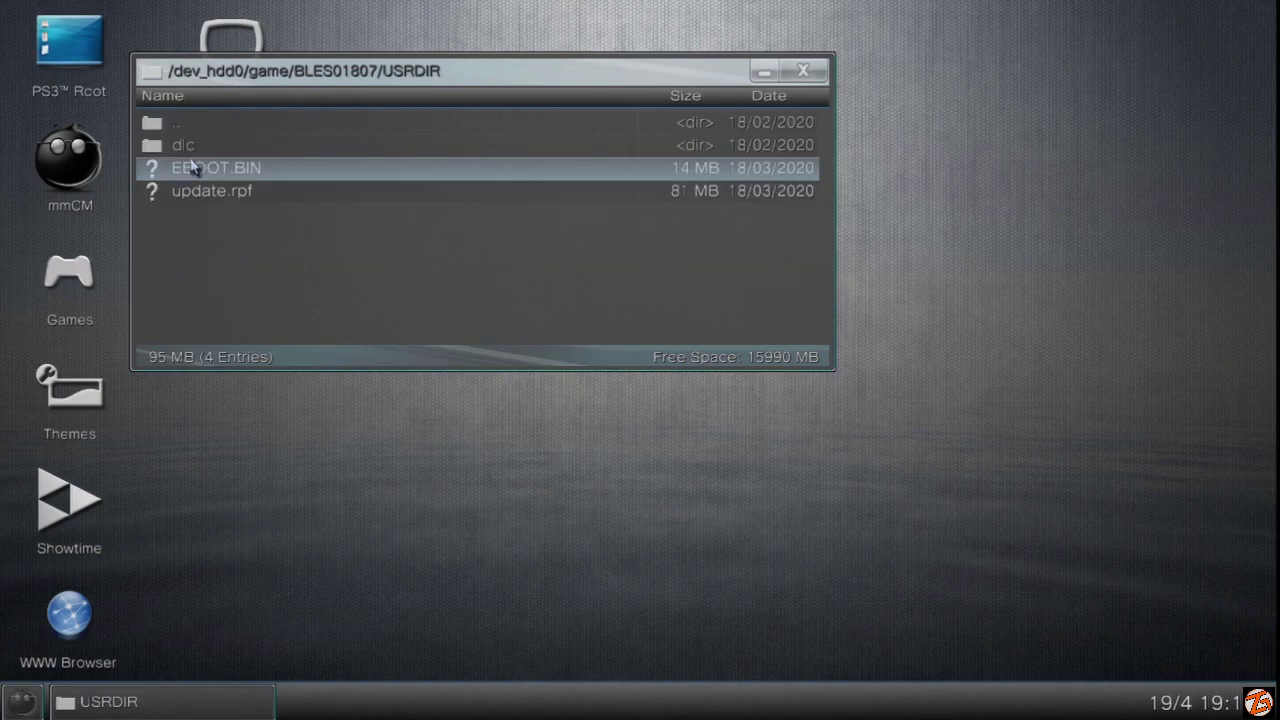
scroll(193, 168, "down", 1)
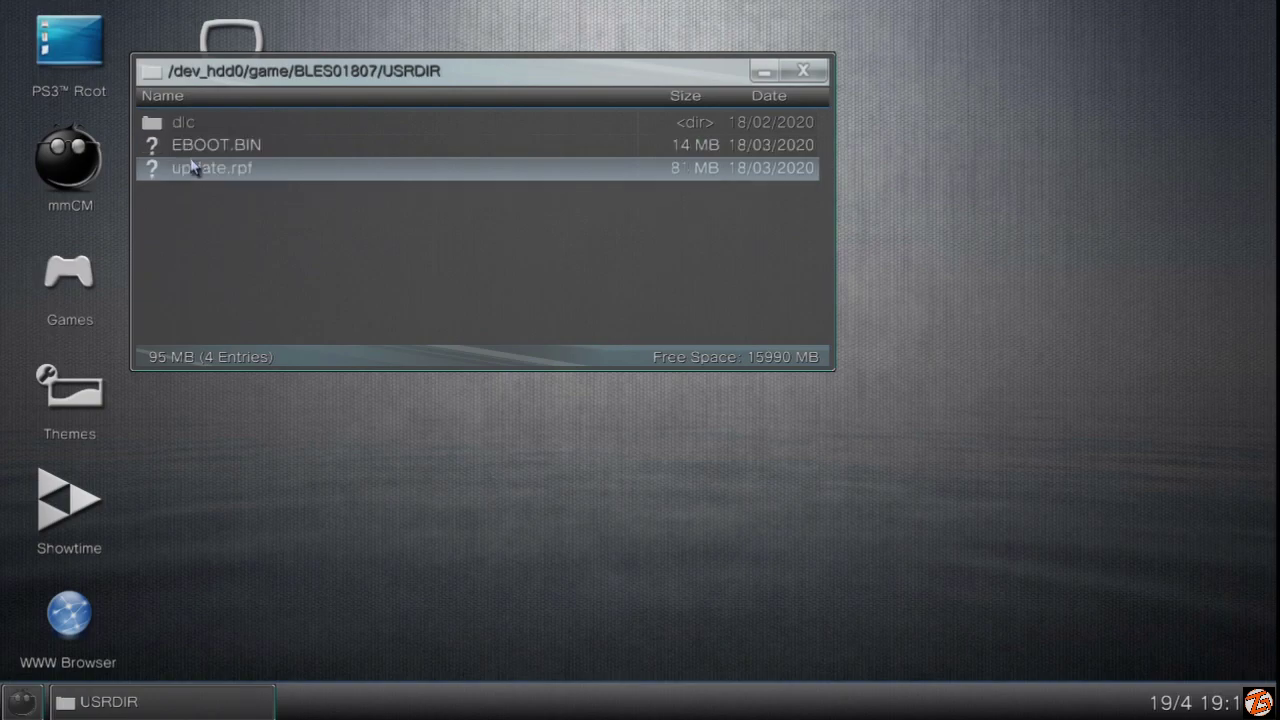
scroll(193, 168, "up", 1)
scroll(193, 168, "down", 1)
scroll(193, 168, "up", 1)
scroll(193, 168, "down", 1)
scroll(193, 168, "up", 1)
scroll(193, 168, "down", 1)
scroll(193, 168, "up", 1)
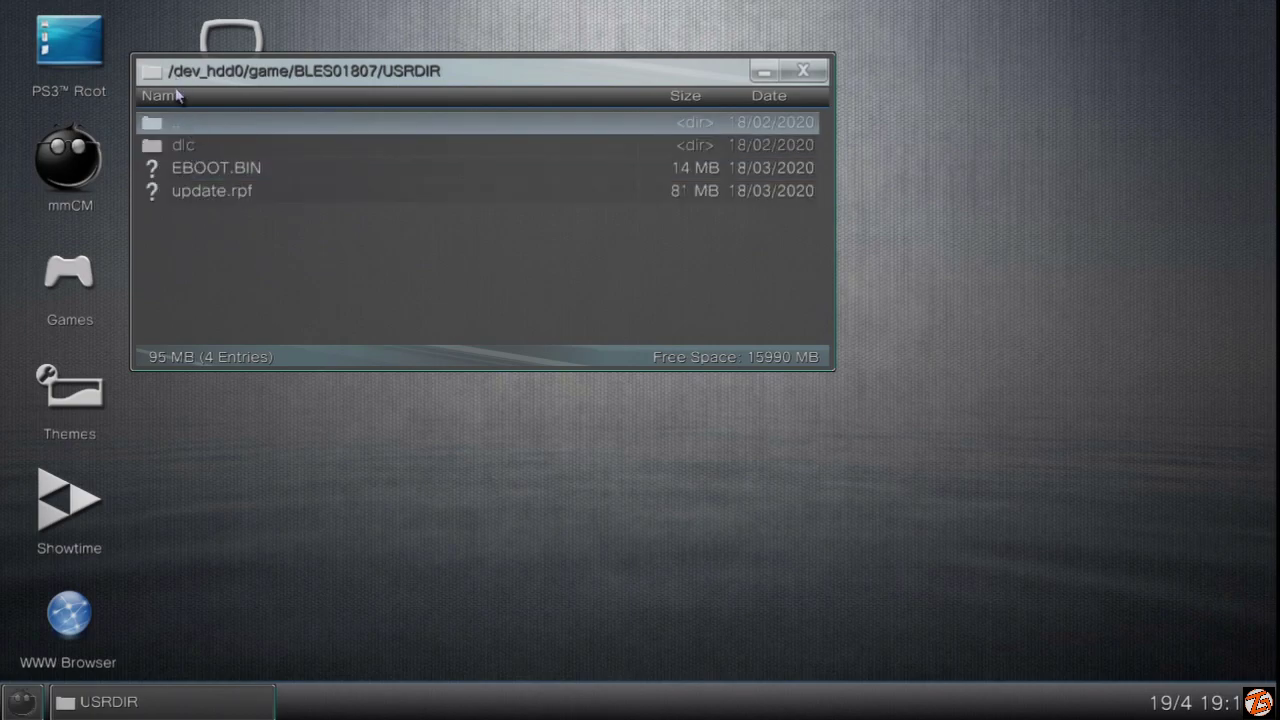
scroll(178, 110, "down", 1)
scroll(178, 110, "up", 1)
Step: Go back up to /dev_hdd0 and scroll down to boot_plugins.txt and HENplugin.sprx
double_click(178, 128)
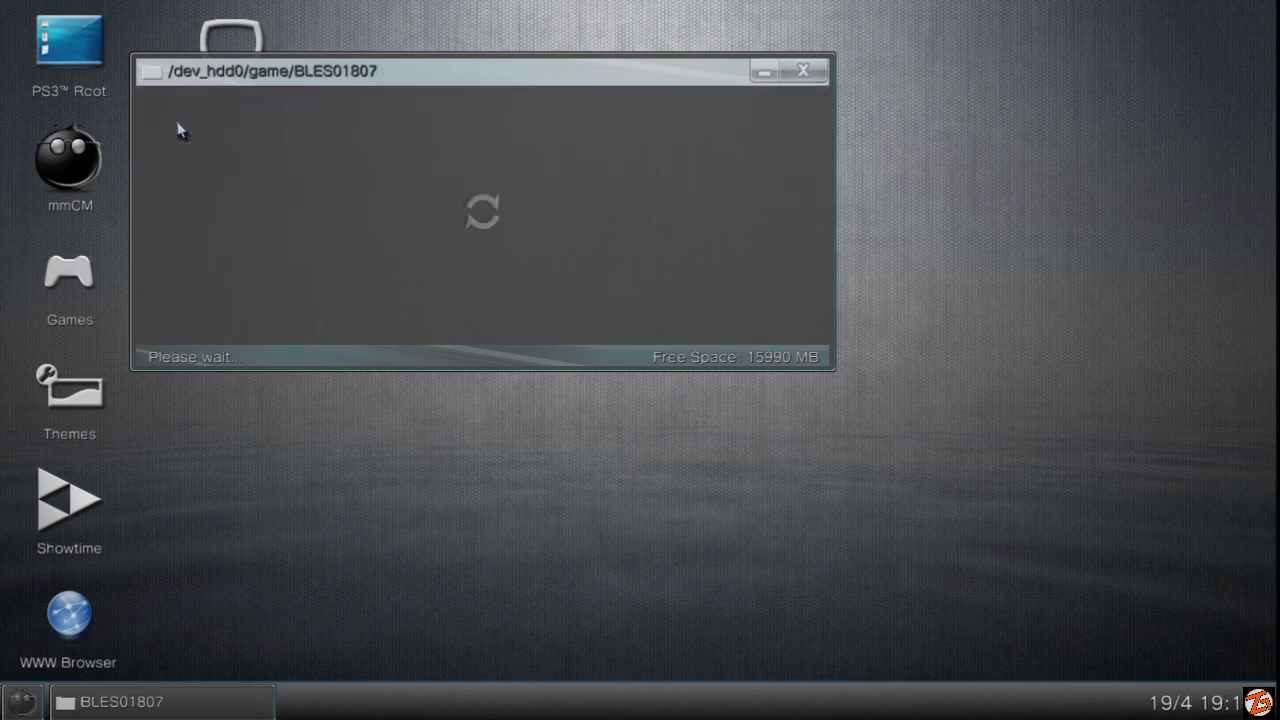
double_click(180, 131)
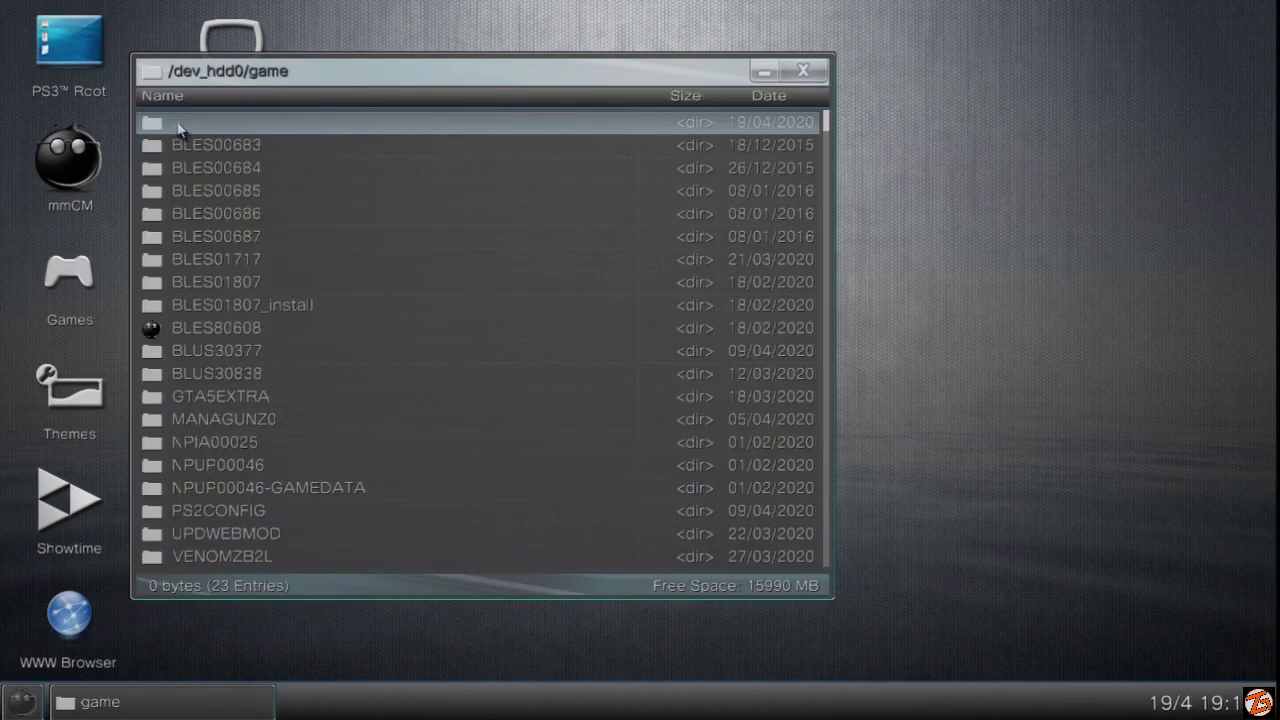
double_click(180, 128)
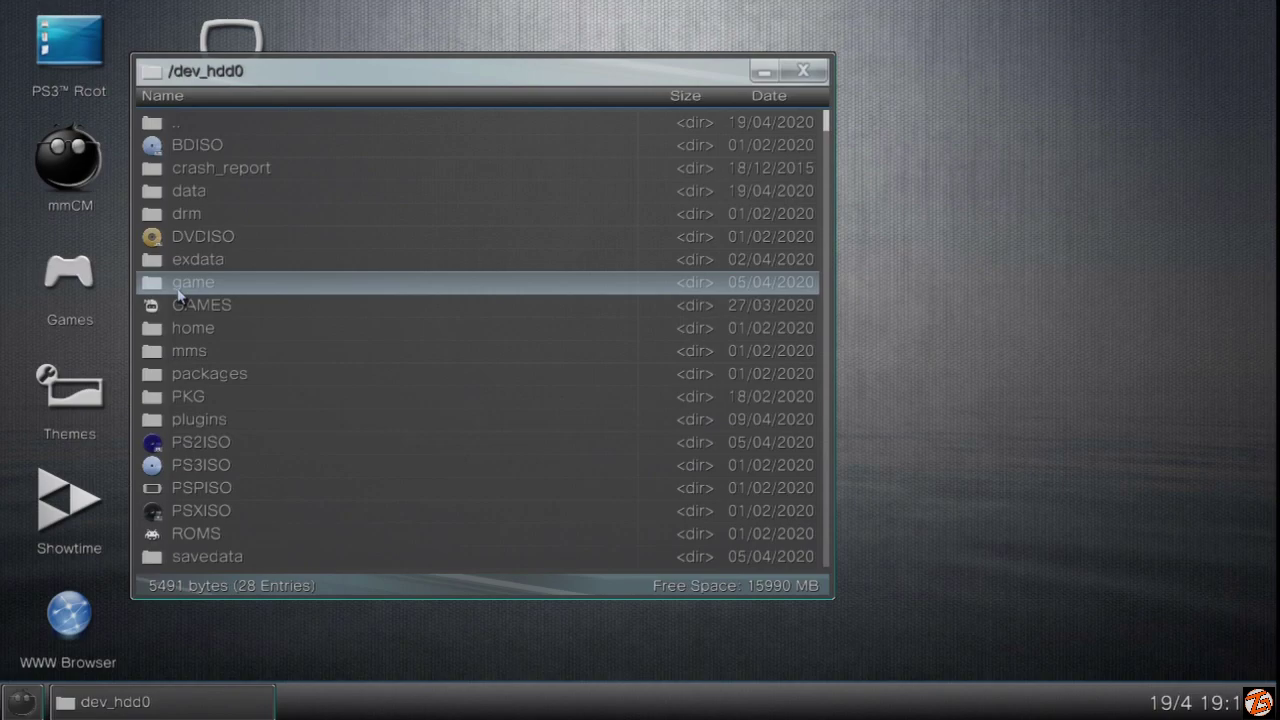
scroll(180, 292, "down", 11)
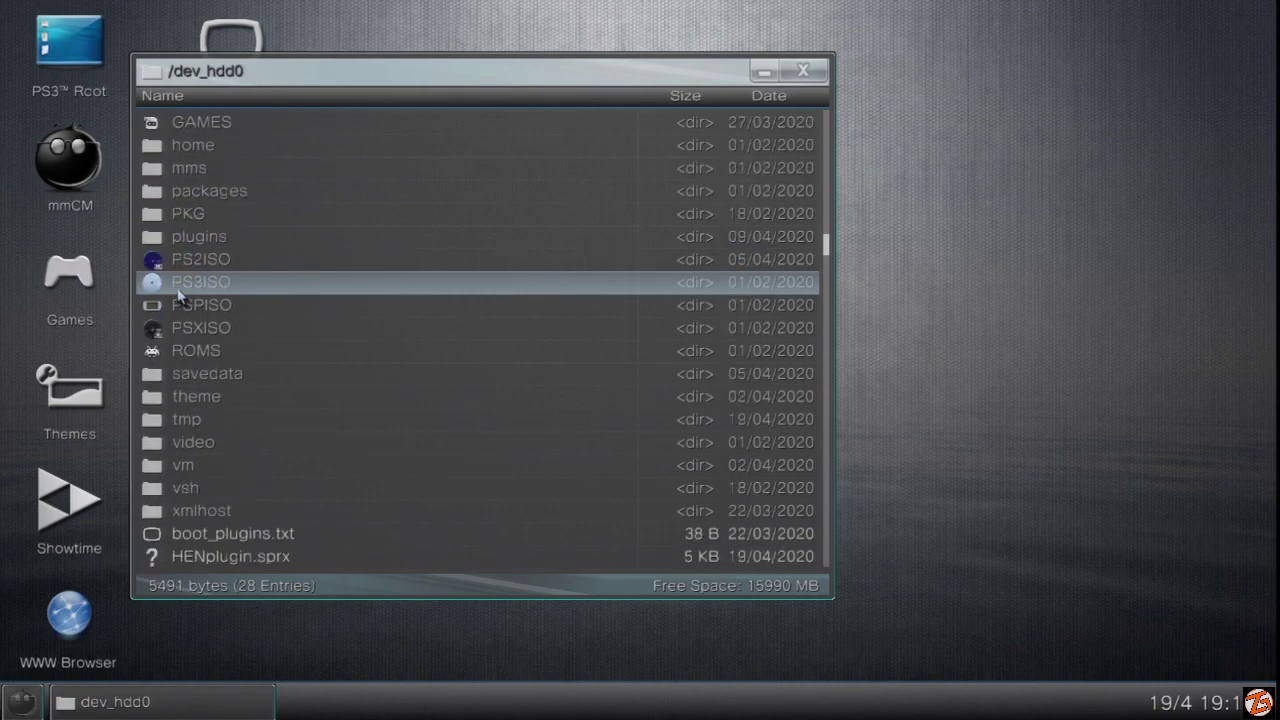
scroll(180, 292, "down", 3)
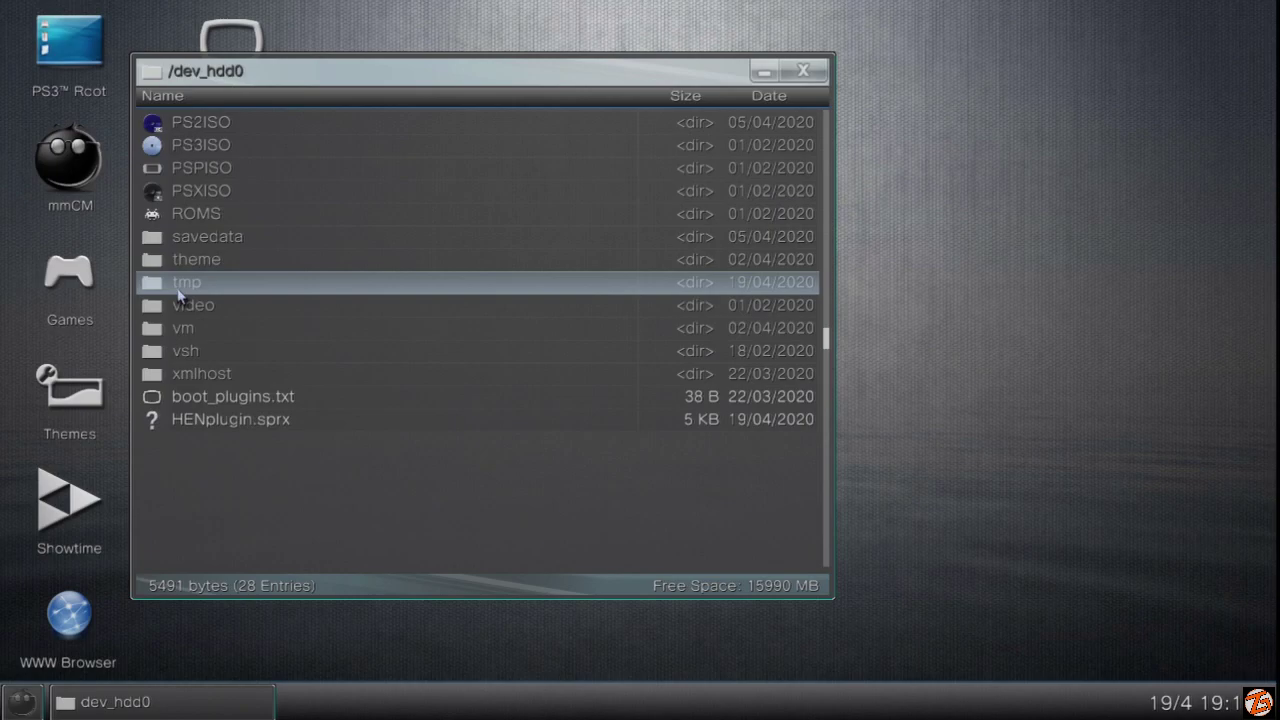
Step: Open /dev_hdd0/tmp and scroll through its sprx files like BO2_GSC_Injector.sprx and GTA.sprx
double_click(180, 294)
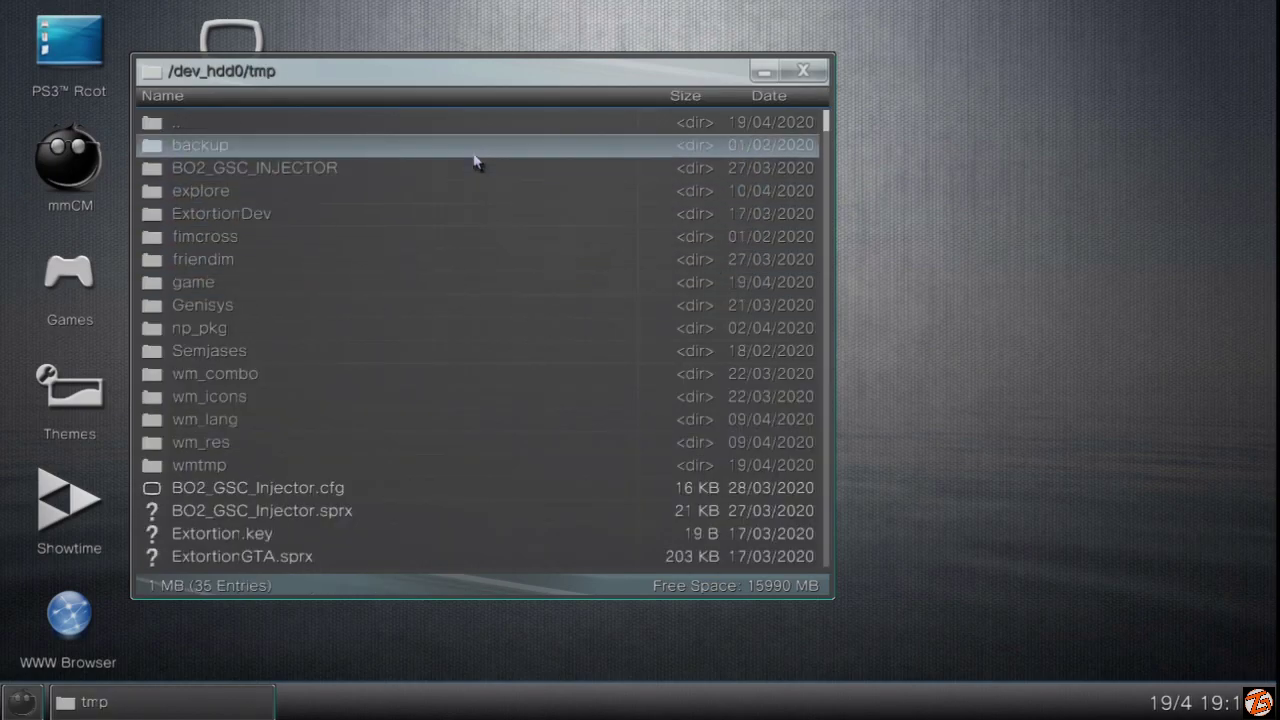
scroll(476, 193, "down", 5)
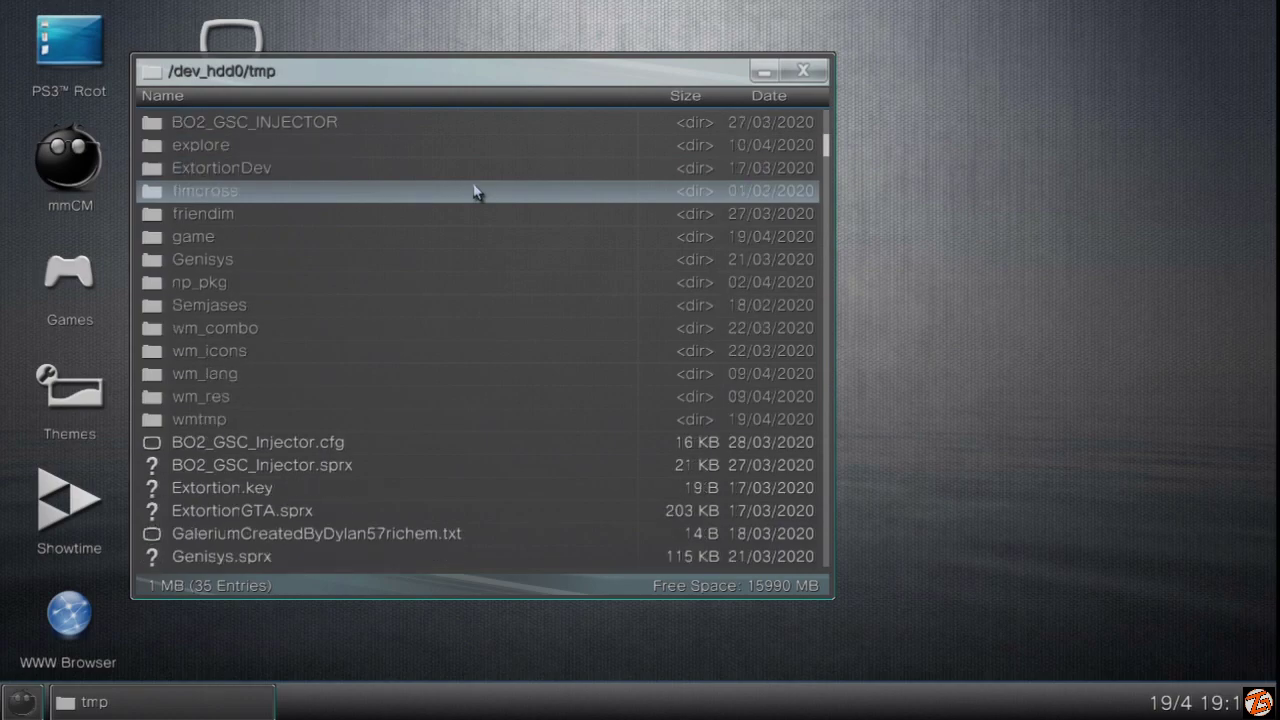
scroll(476, 193, "down", 8)
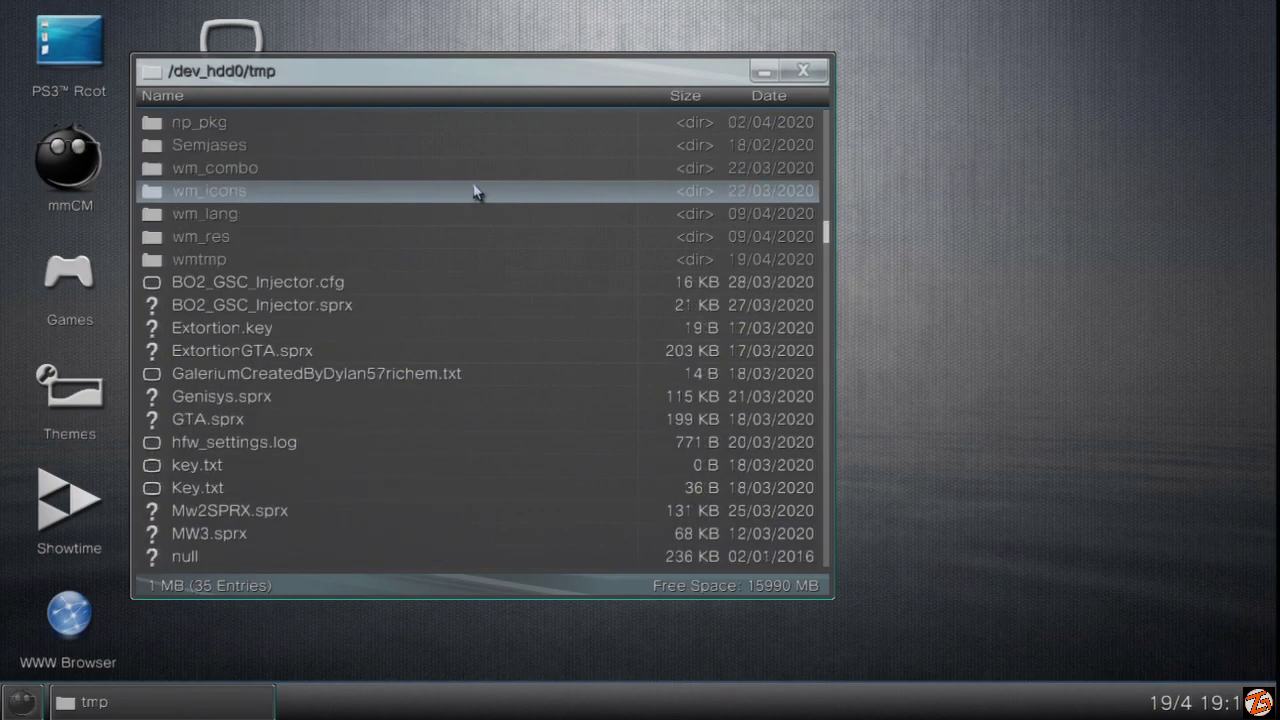
scroll(476, 193, "down", 5)
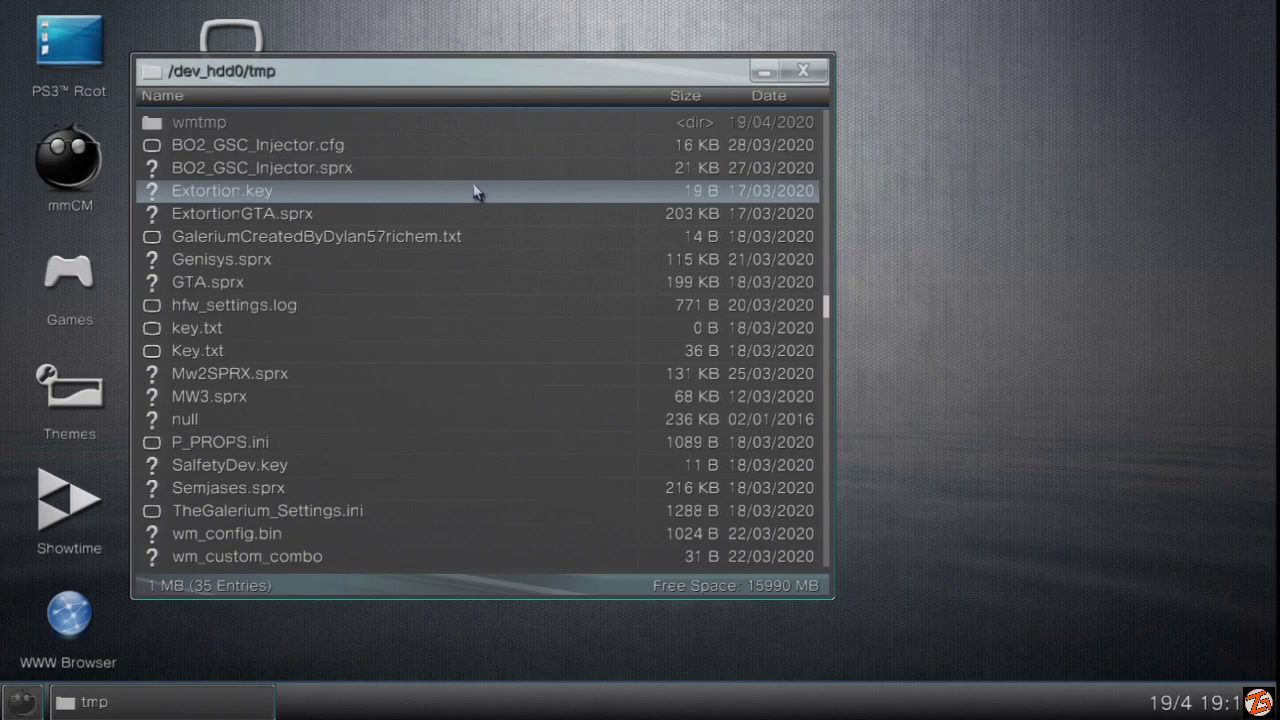
scroll(476, 193, "down", 4)
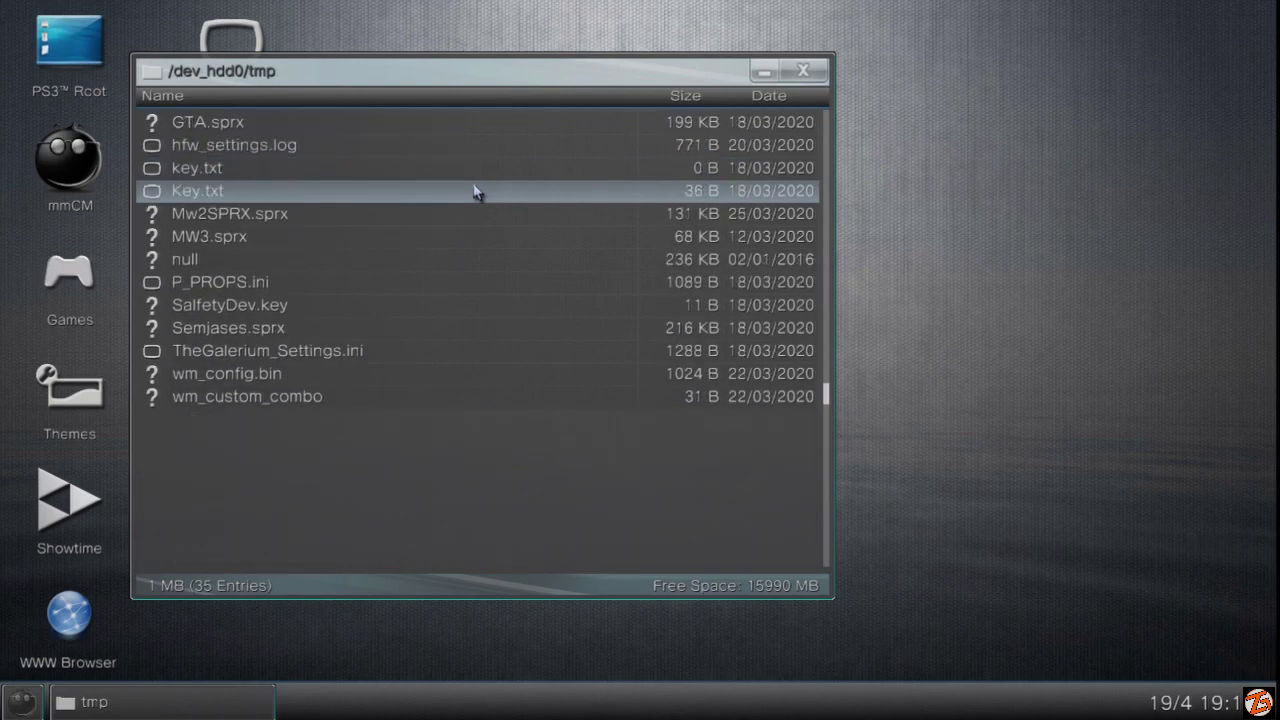
scroll(476, 193, "up", 4)
scroll(476, 193, "up", 5)
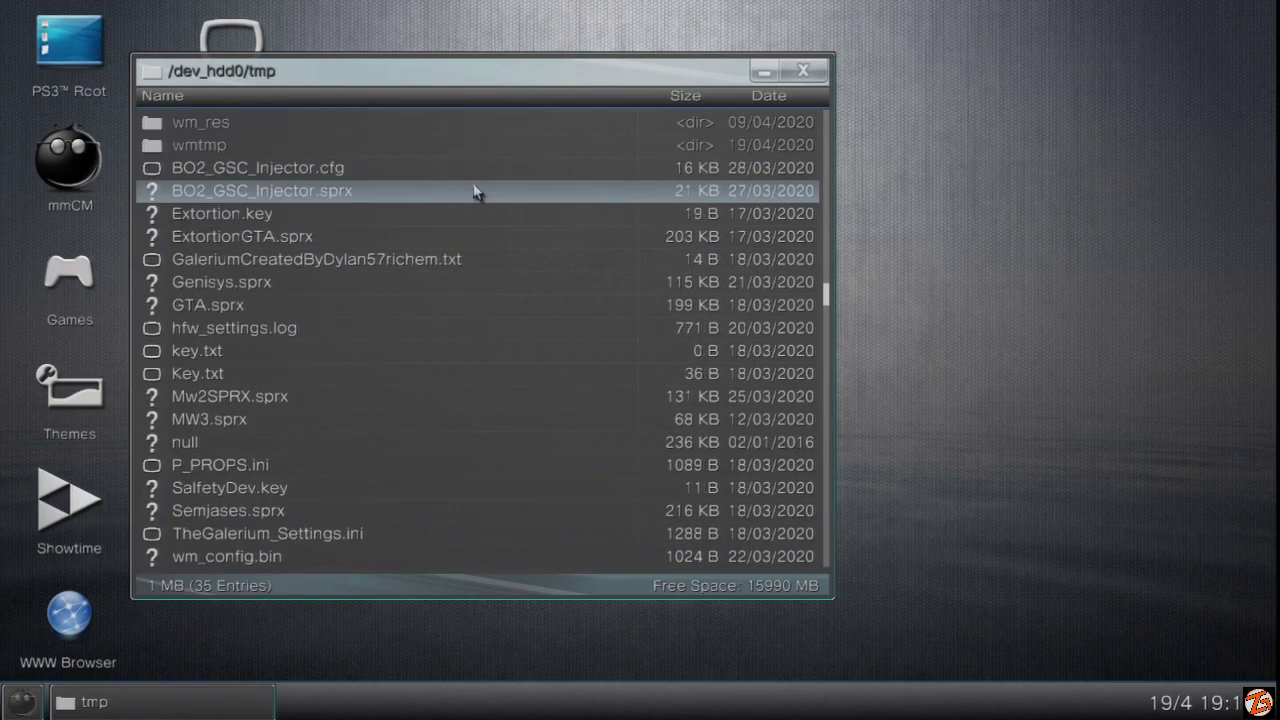
scroll(476, 193, "down", 2)
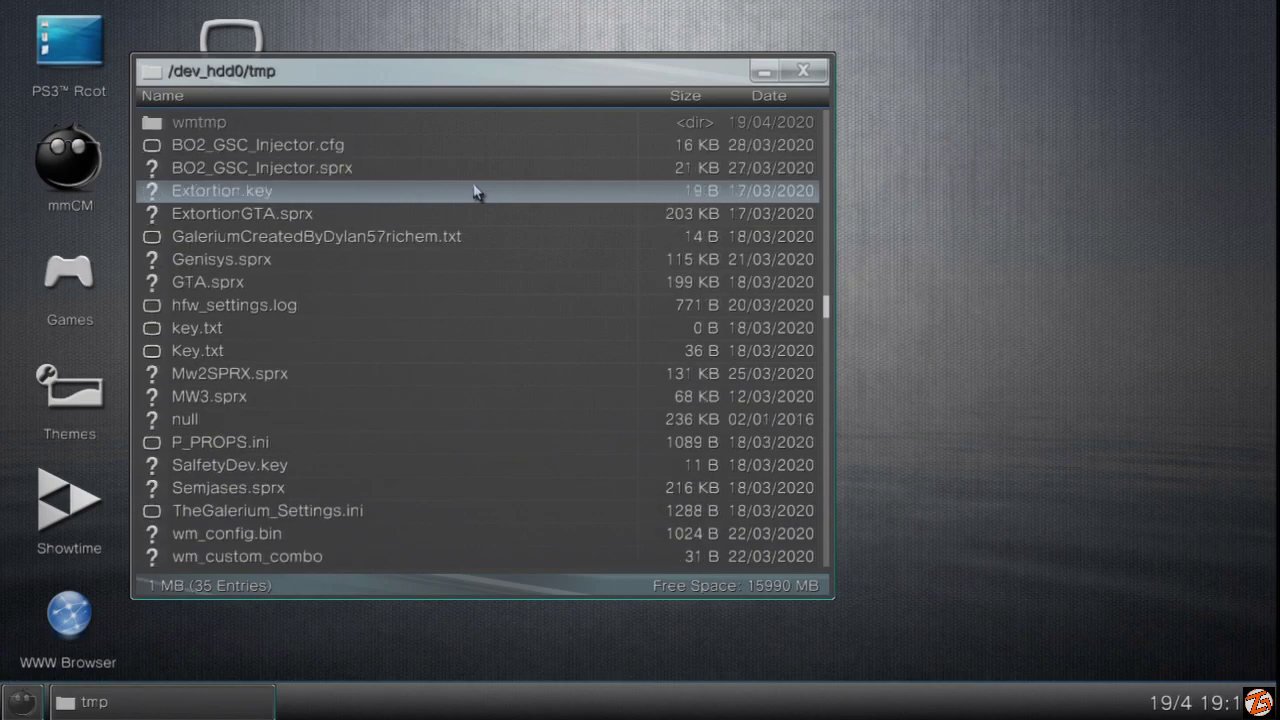
Step: Close the tmp window, quit multiMAN to the XMB, and move up to webMAN MOD
left_click(810, 90)
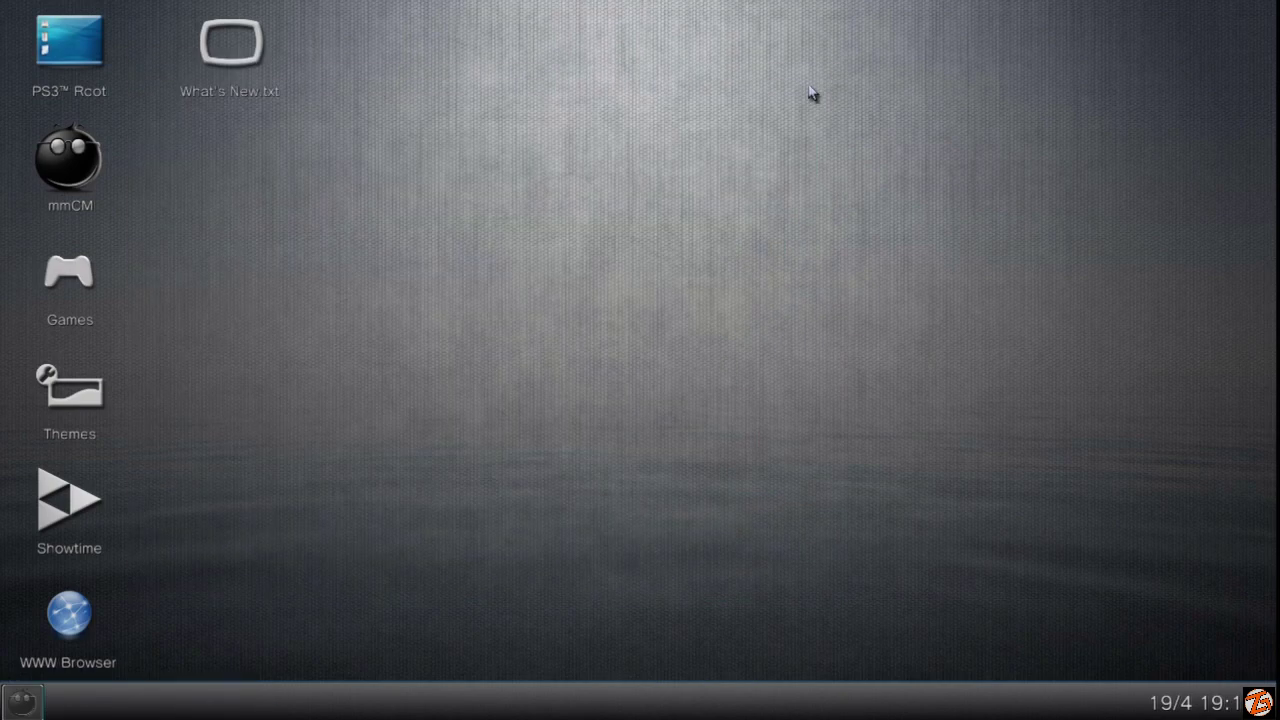
key("Escape")
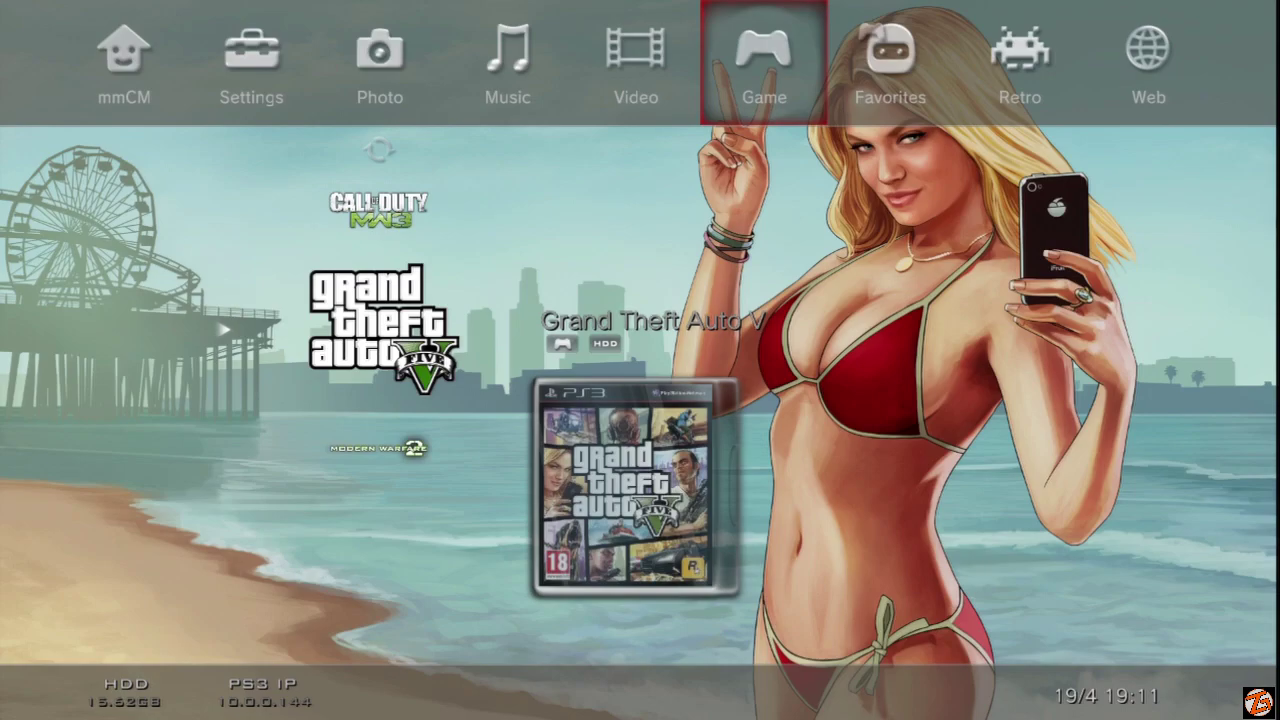
key("Escape")
key("Left")
key("Return")
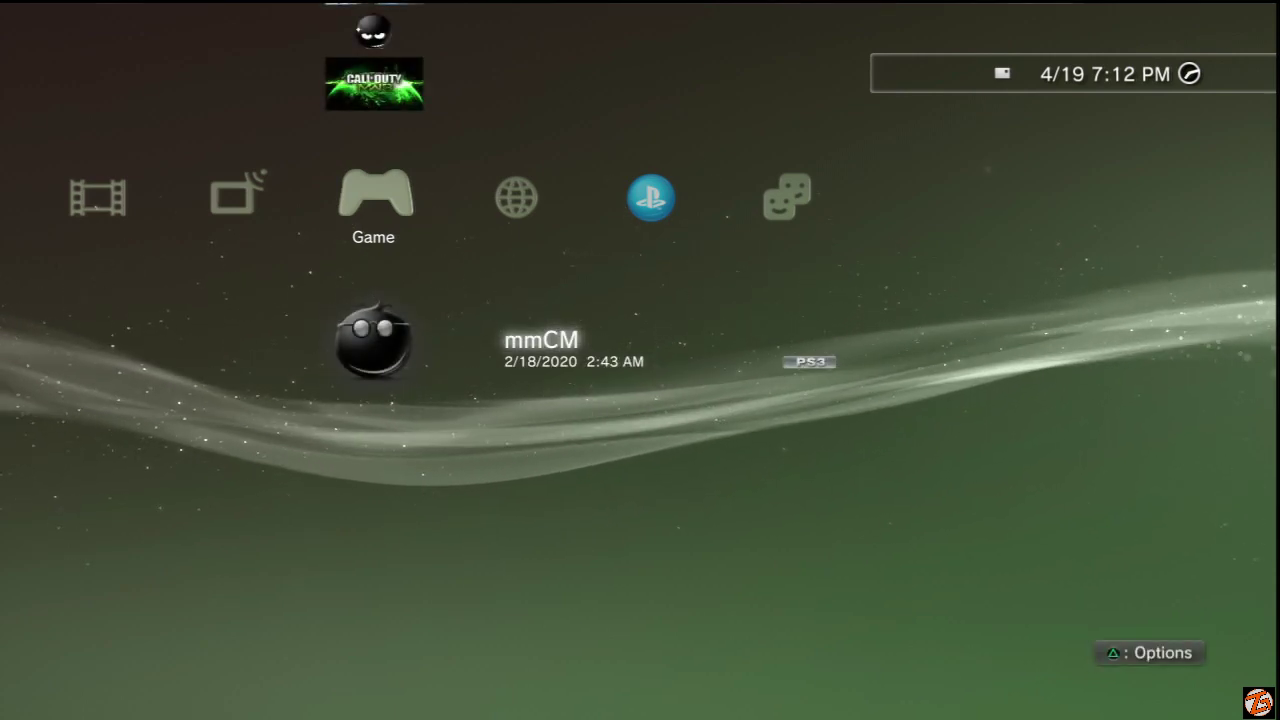
key("Up")
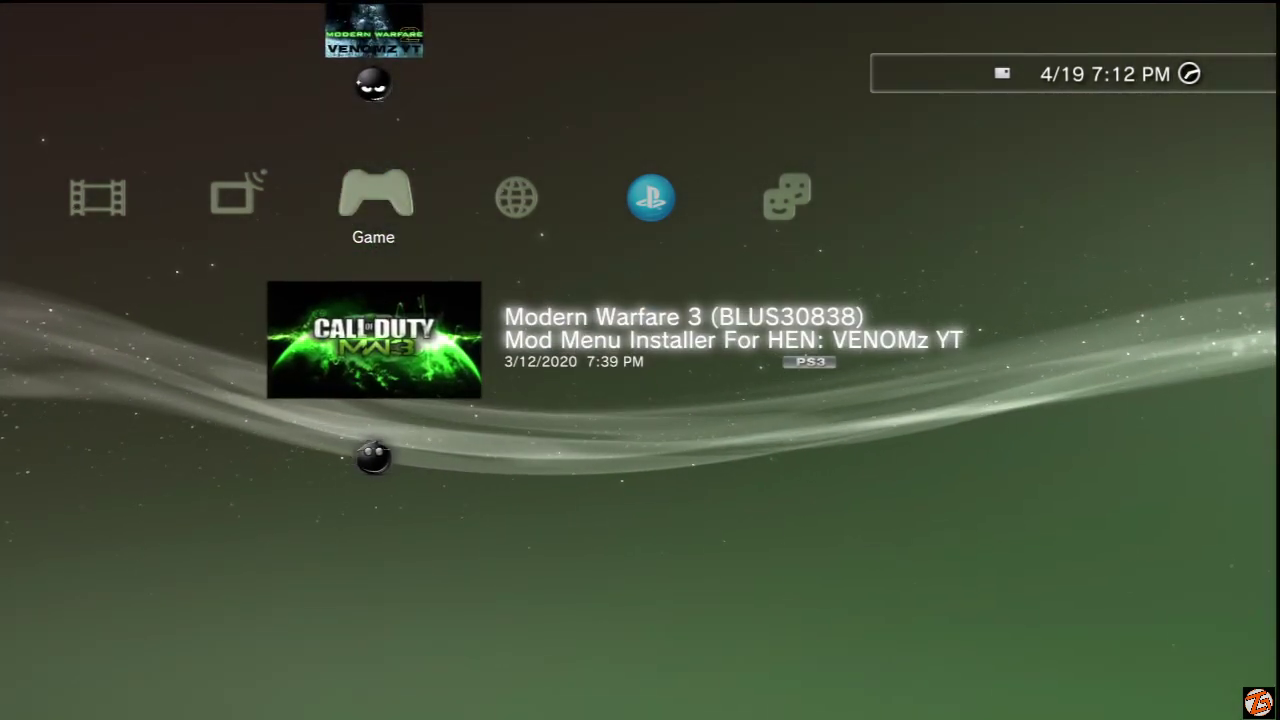
key("Up")
key("Up")
key("Up")
key("Up")
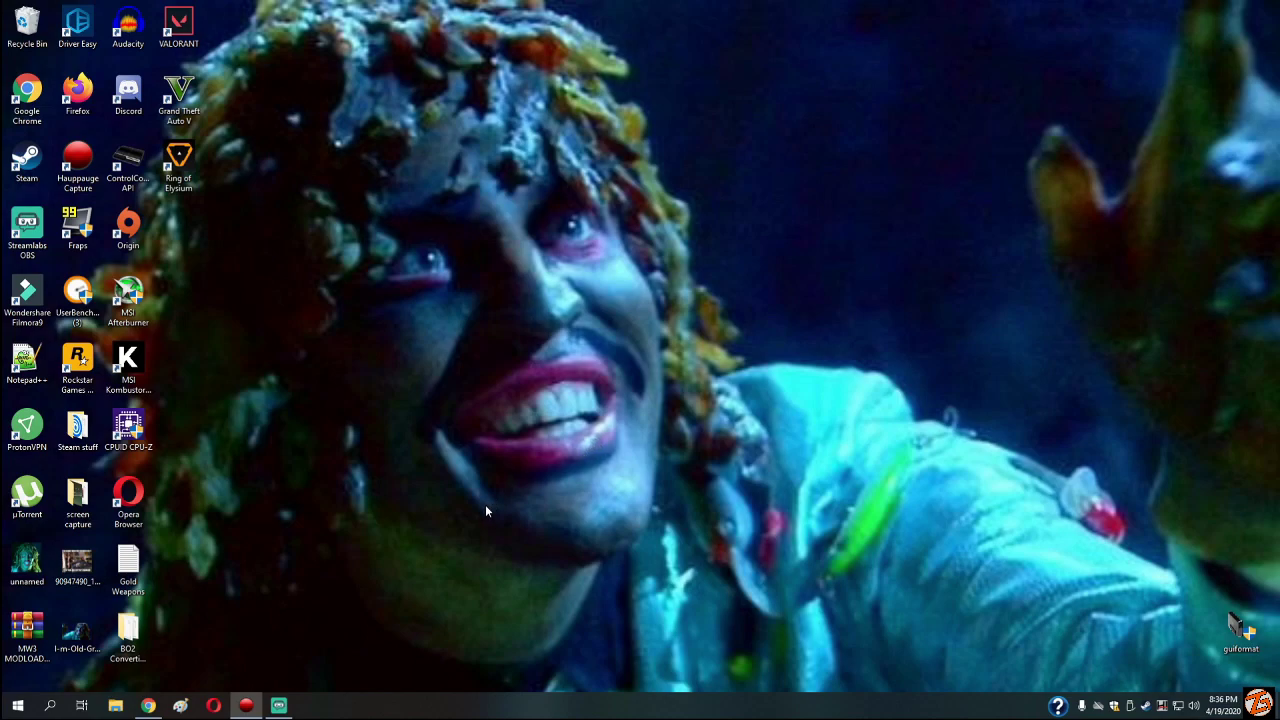
Step: In File Explorer, open the Format dialog for the PS3 HEN (G:) drive
left_click(115, 705)
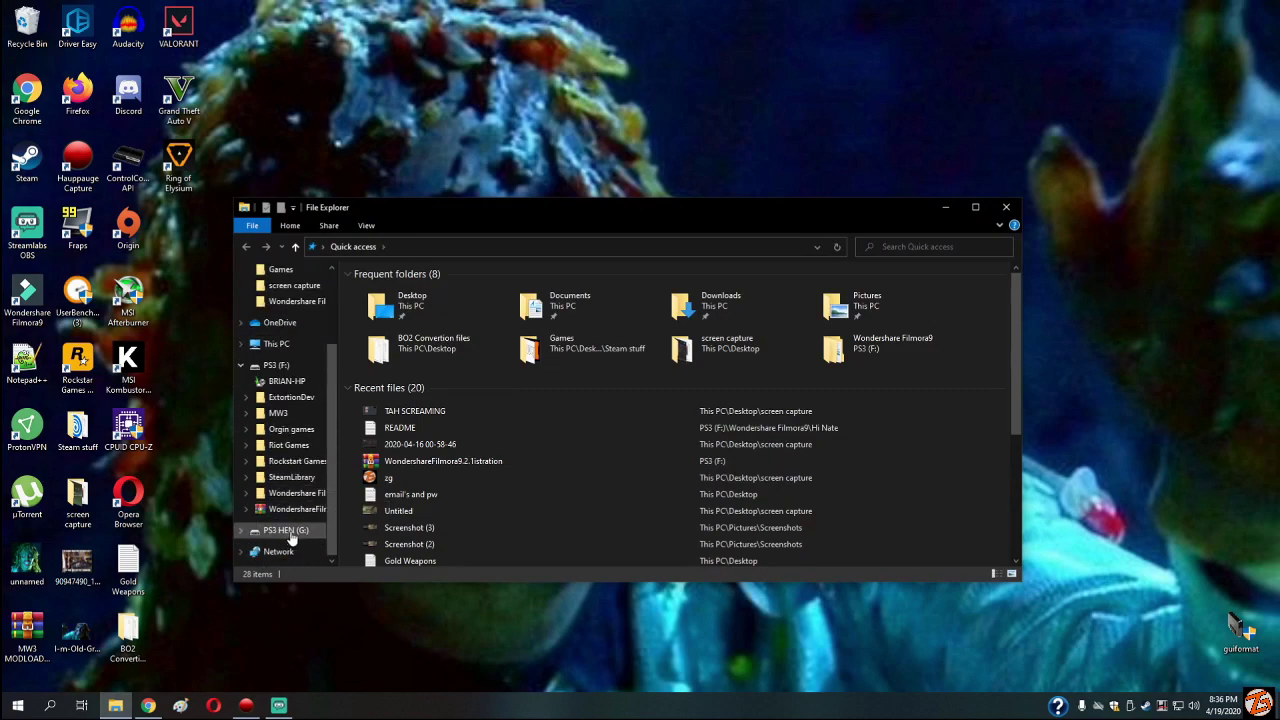
right_click(291, 539)
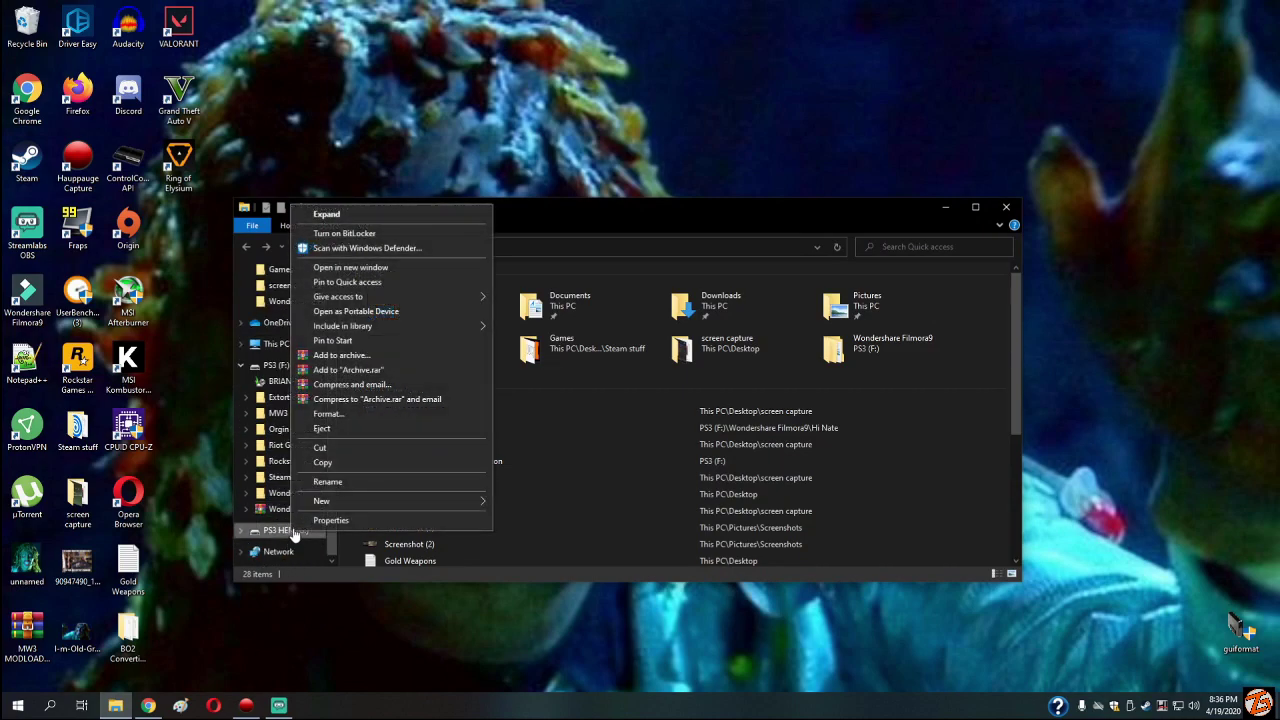
left_click(356, 419)
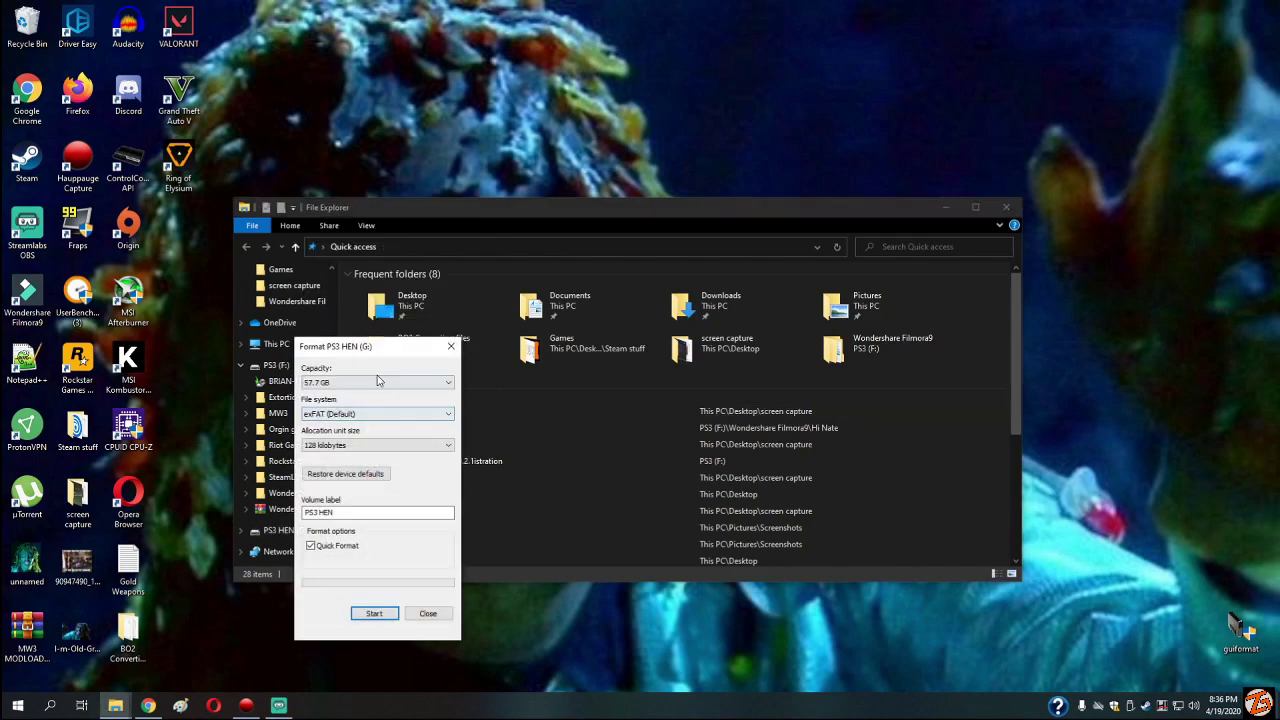
Step: Check the File system choices, showing only NTFS and exFAT, and keep exFAT
left_click(445, 414)
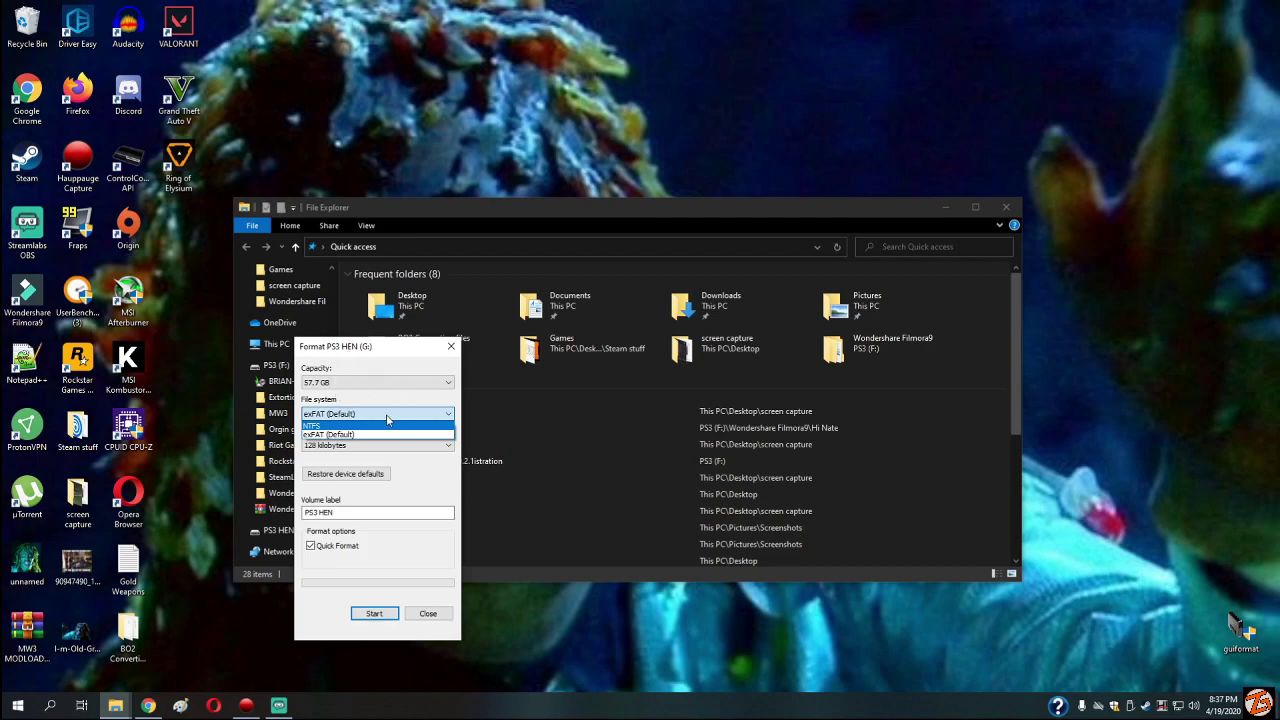
left_click(388, 414)
left_click(400, 414)
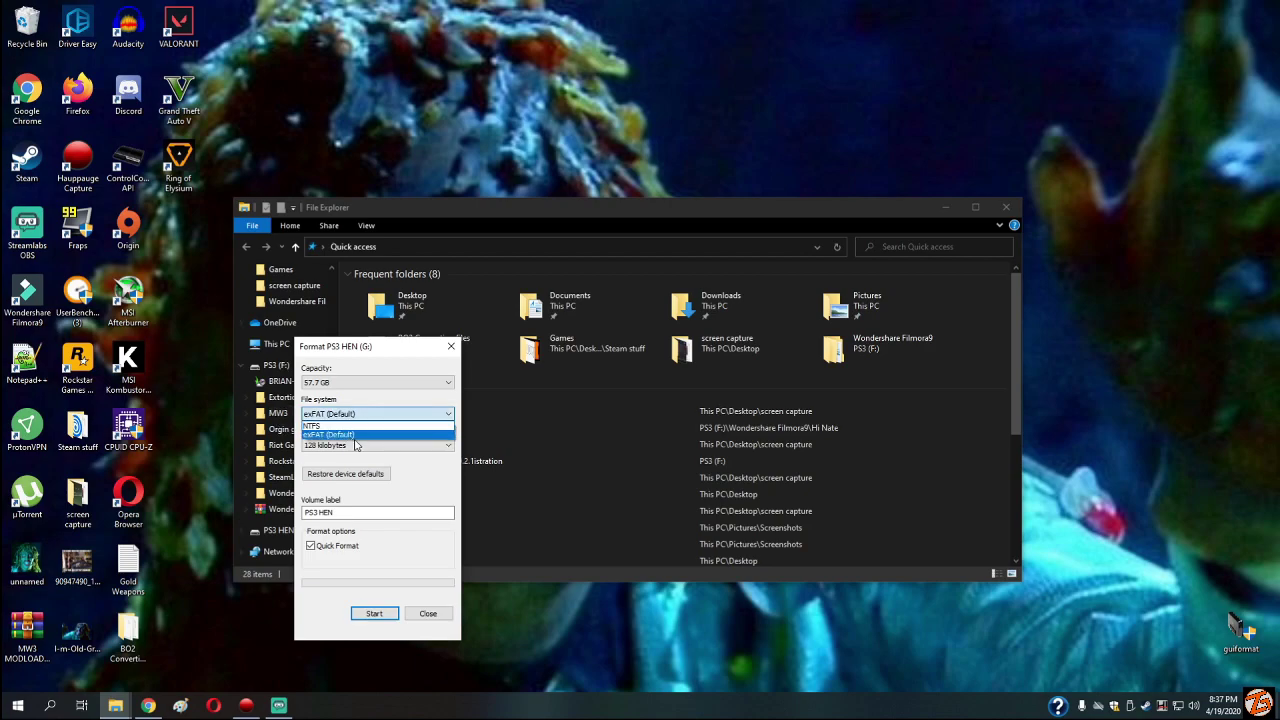
left_click(452, 414)
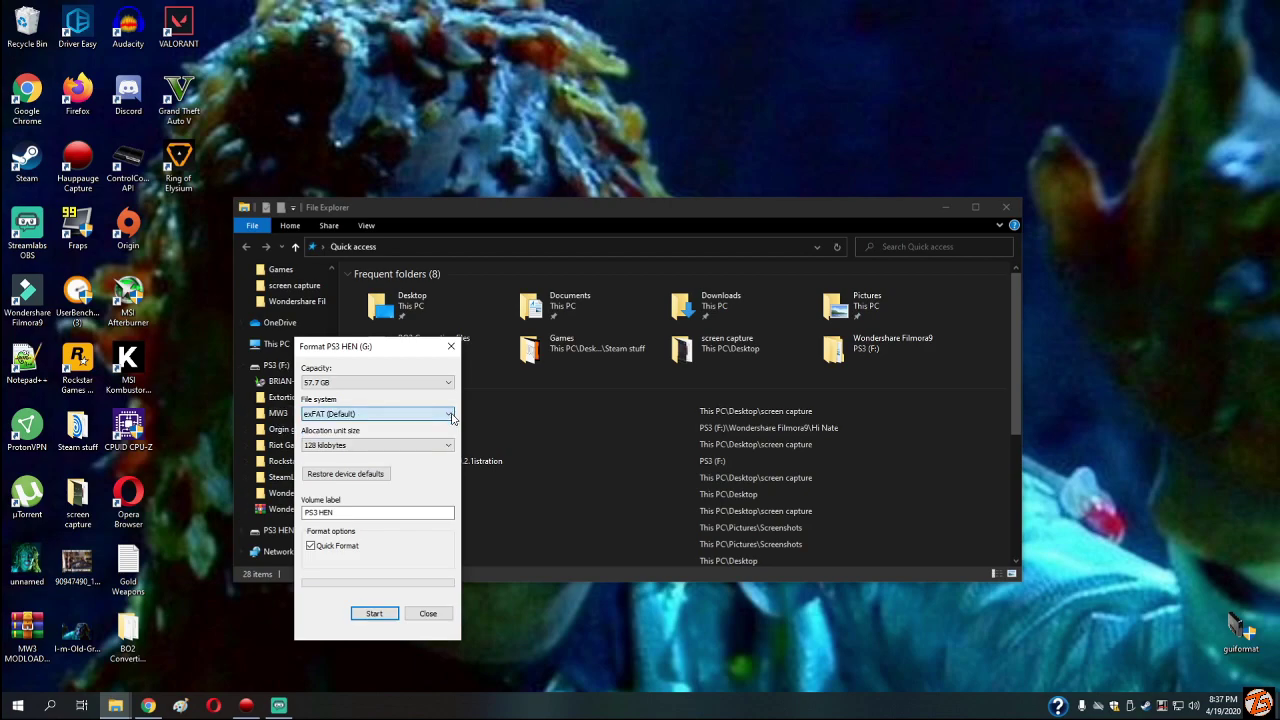
Step: Quick-format drive G: to FAT32 in guiformat with 32768 allocation unit size
left_click(451, 346)
left_click(1006, 207)
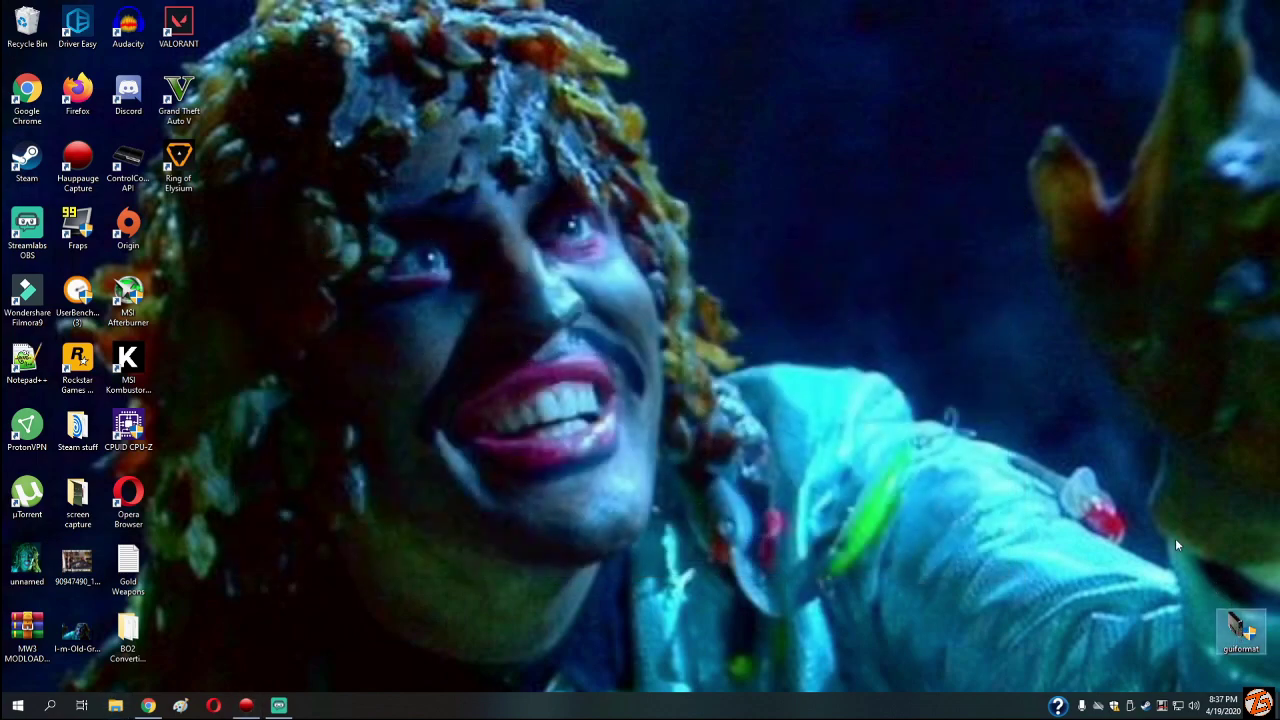
left_click(1233, 628)
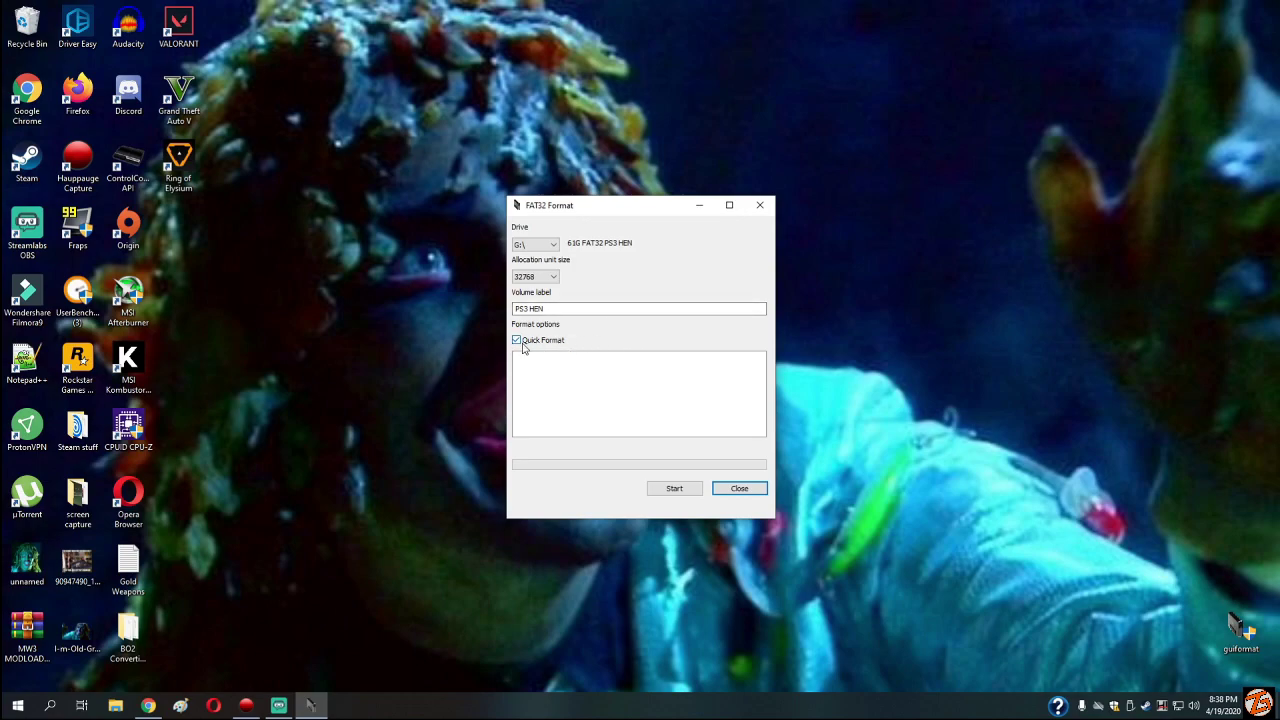
left_click(687, 491)
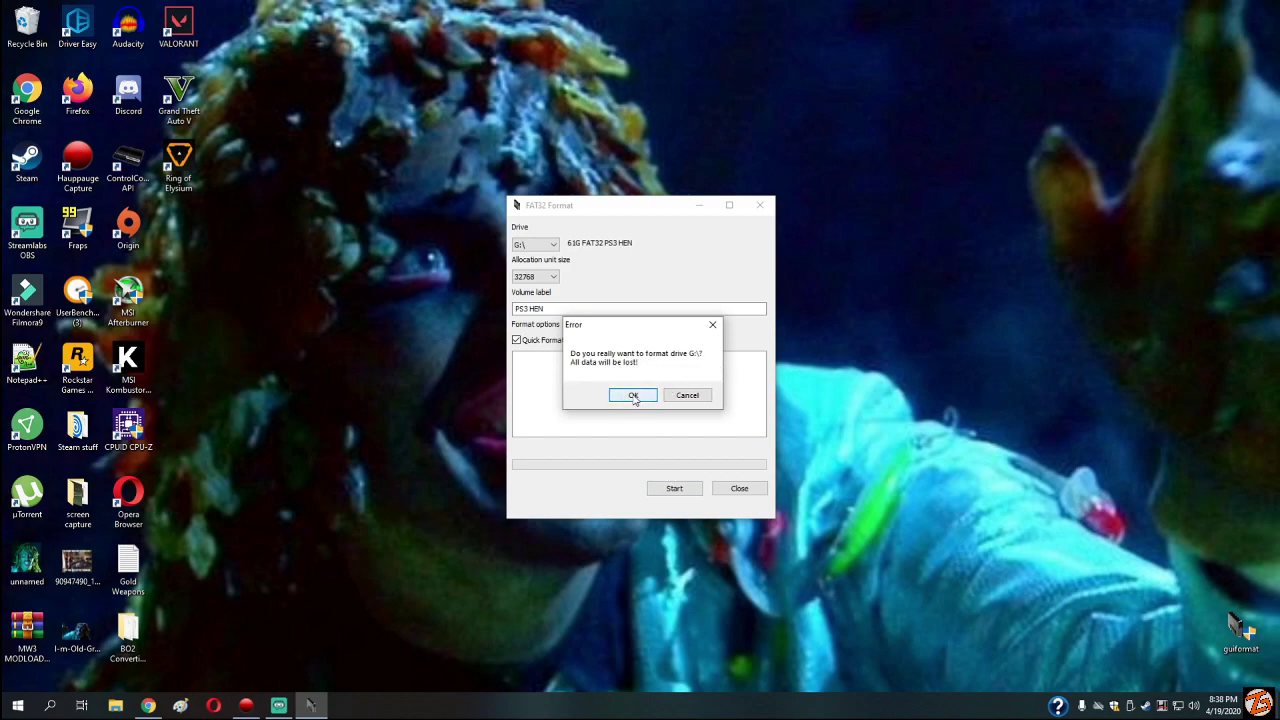
left_click(633, 395)
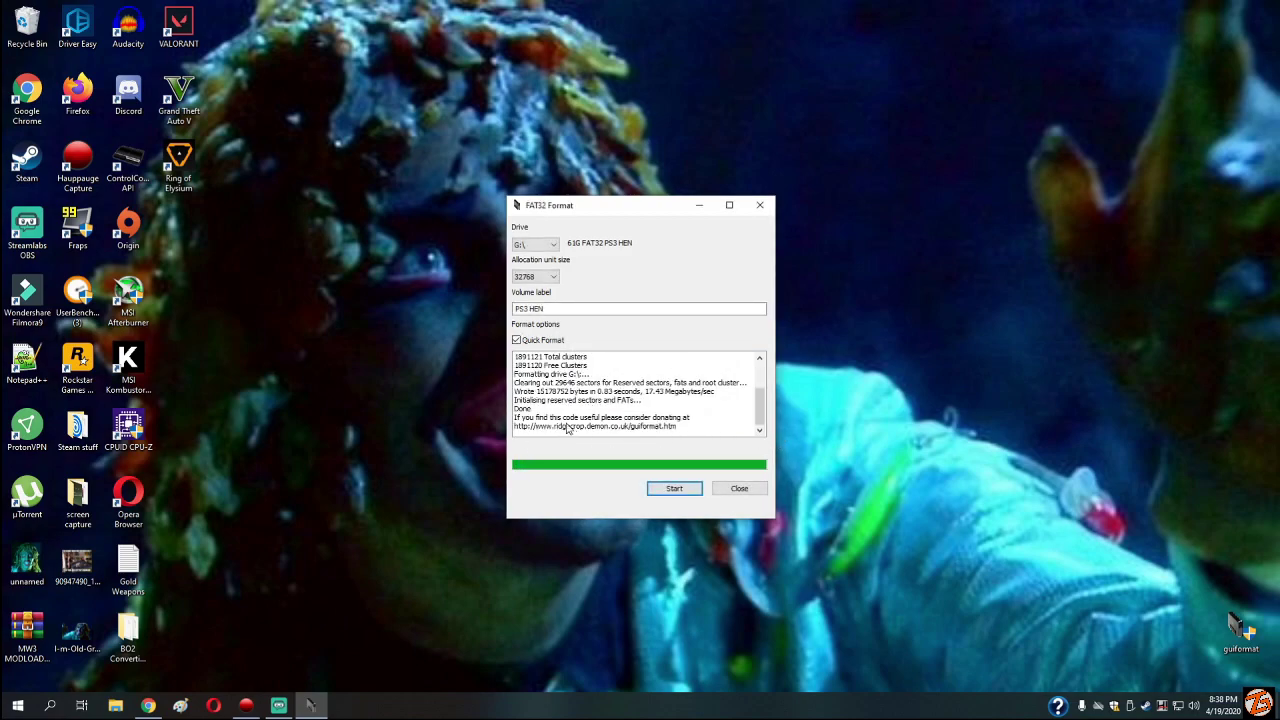
Step: Verify the PS3 HEN (G:) drive's Properties list File system: FAT32, then close Explorer
left_click(760, 205)
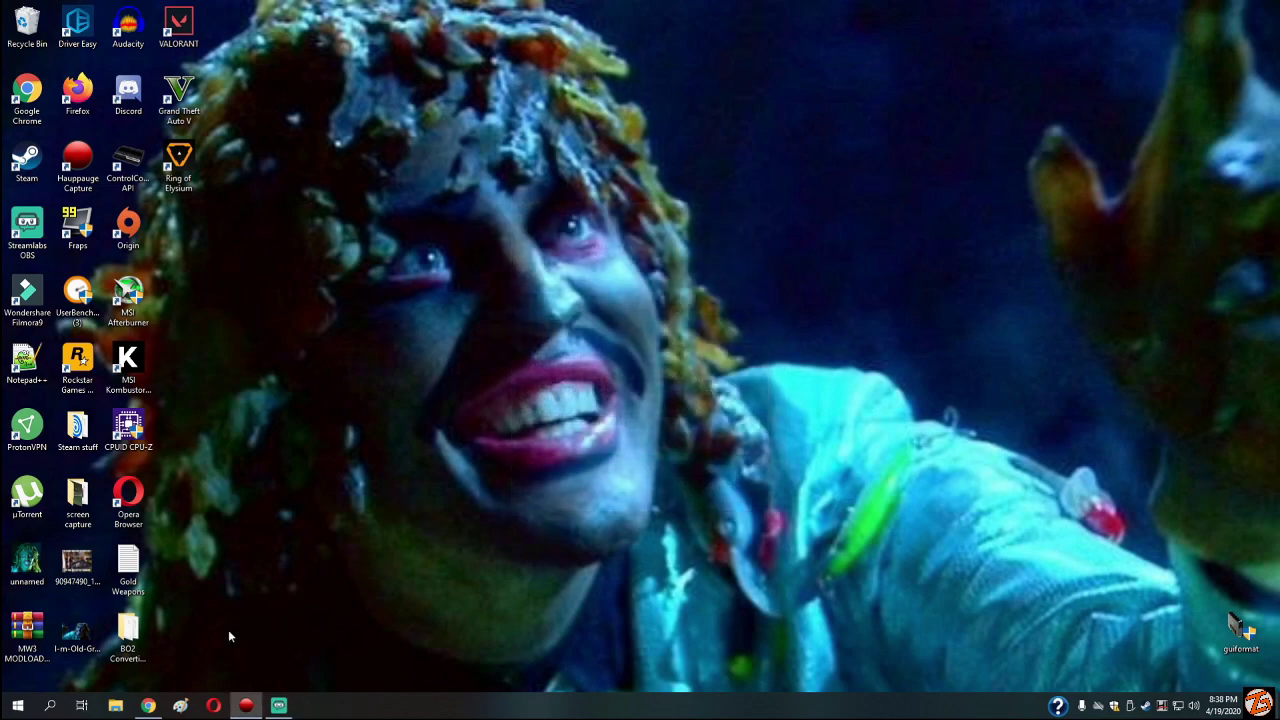
left_click(115, 706)
scroll(285, 470, "down", 3)
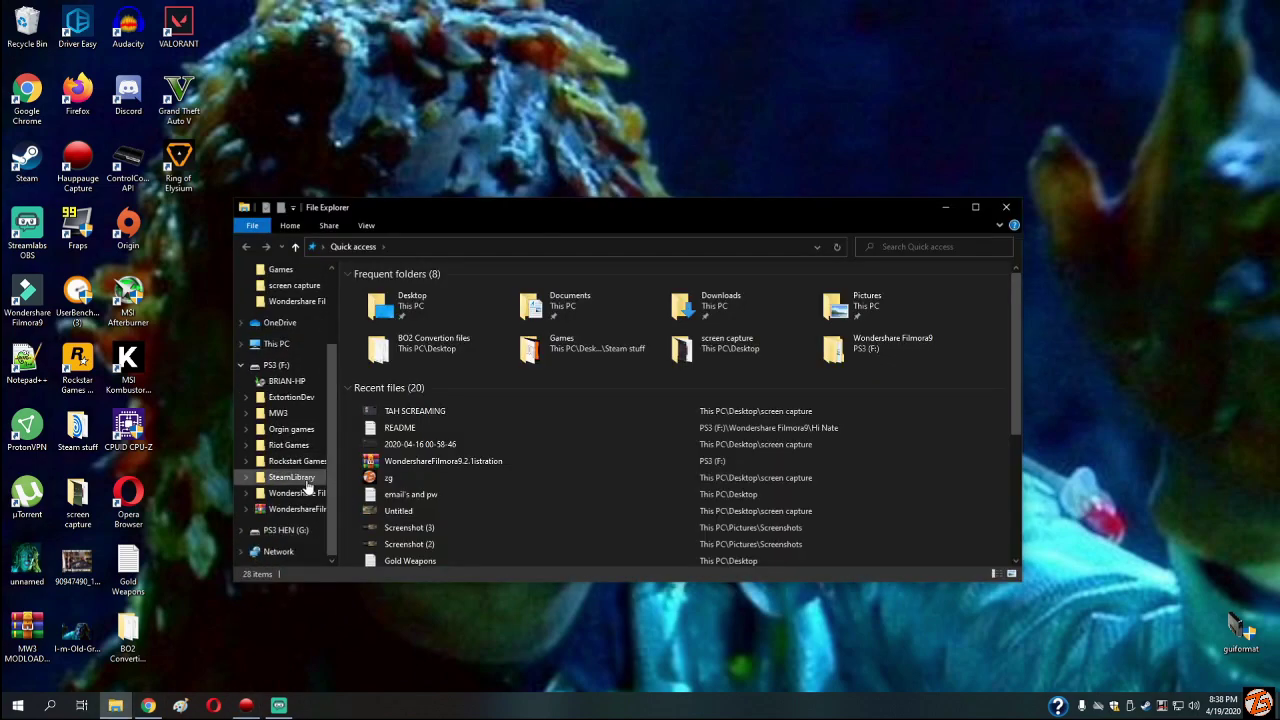
right_click(298, 538)
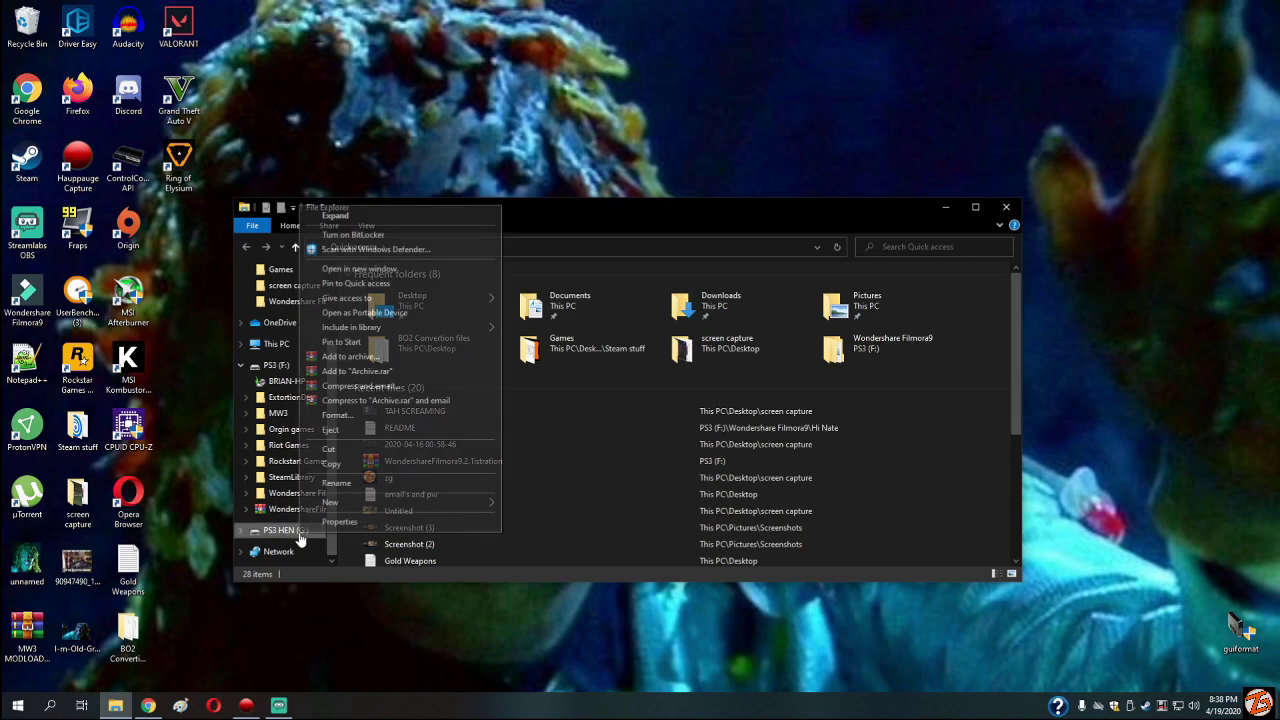
left_click(339, 522)
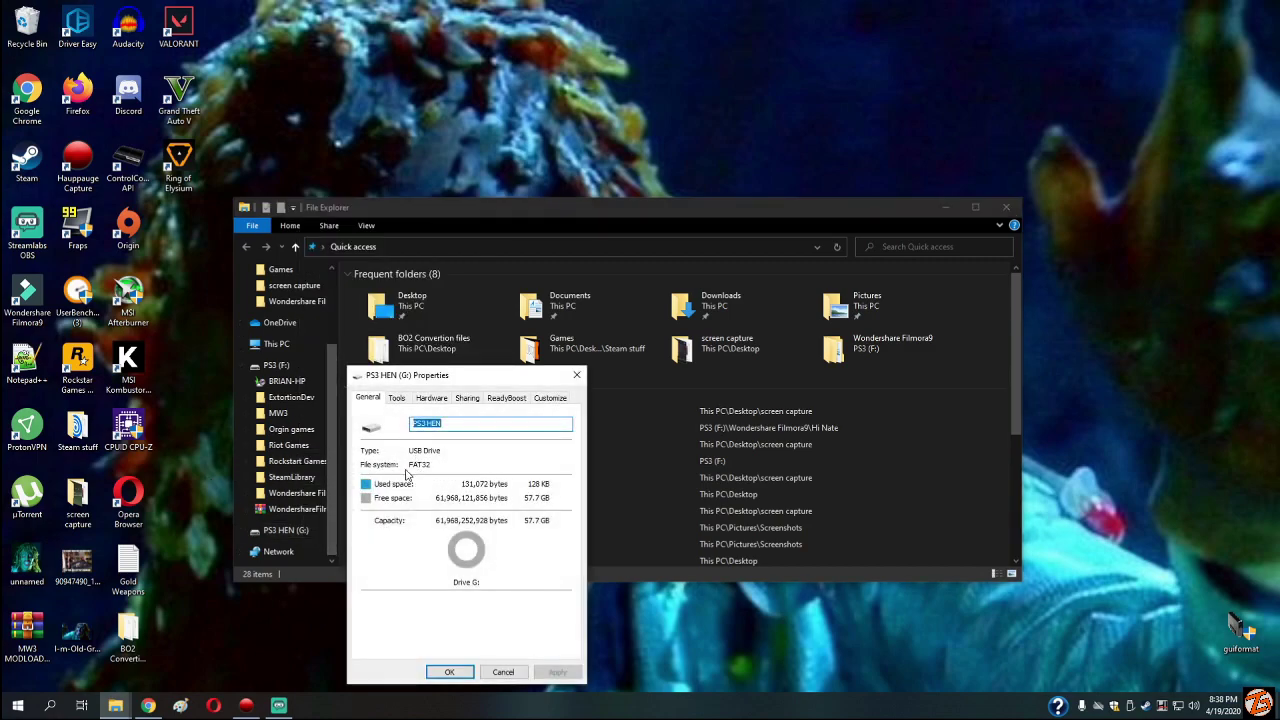
left_click(576, 375)
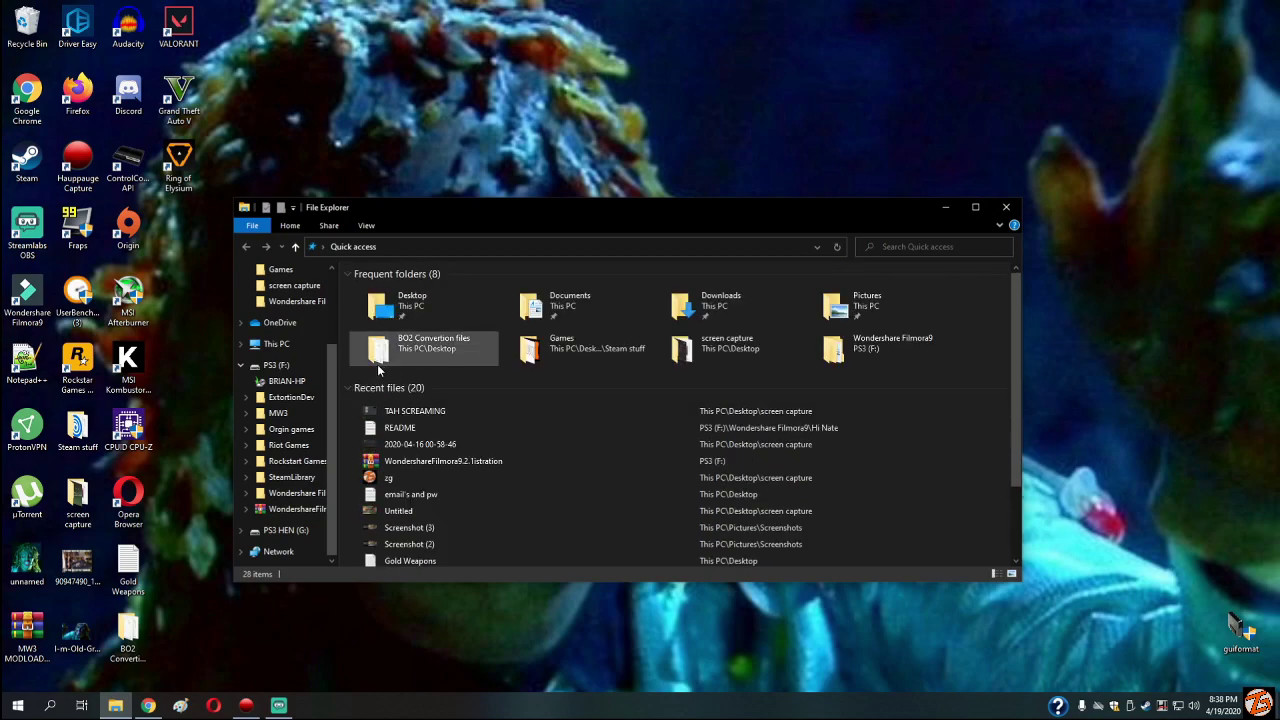
scroll(381, 370, "down", 3)
left_click(1003, 208)
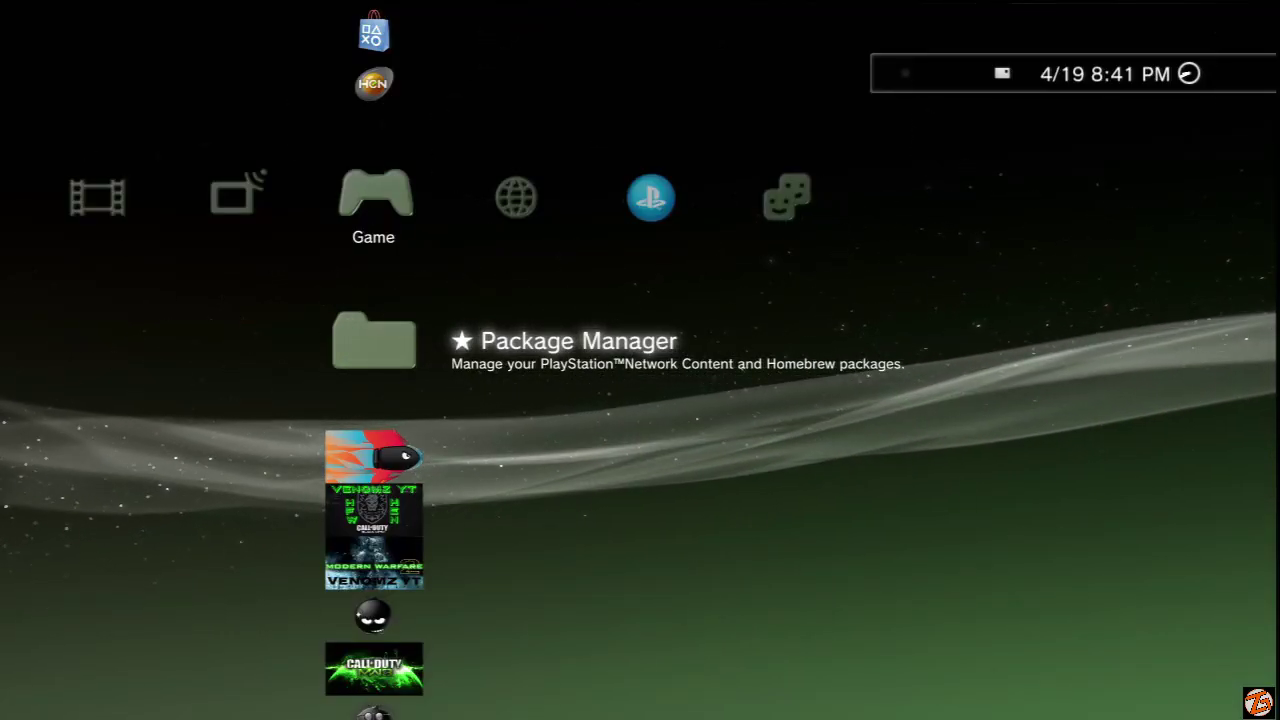
key("Return")
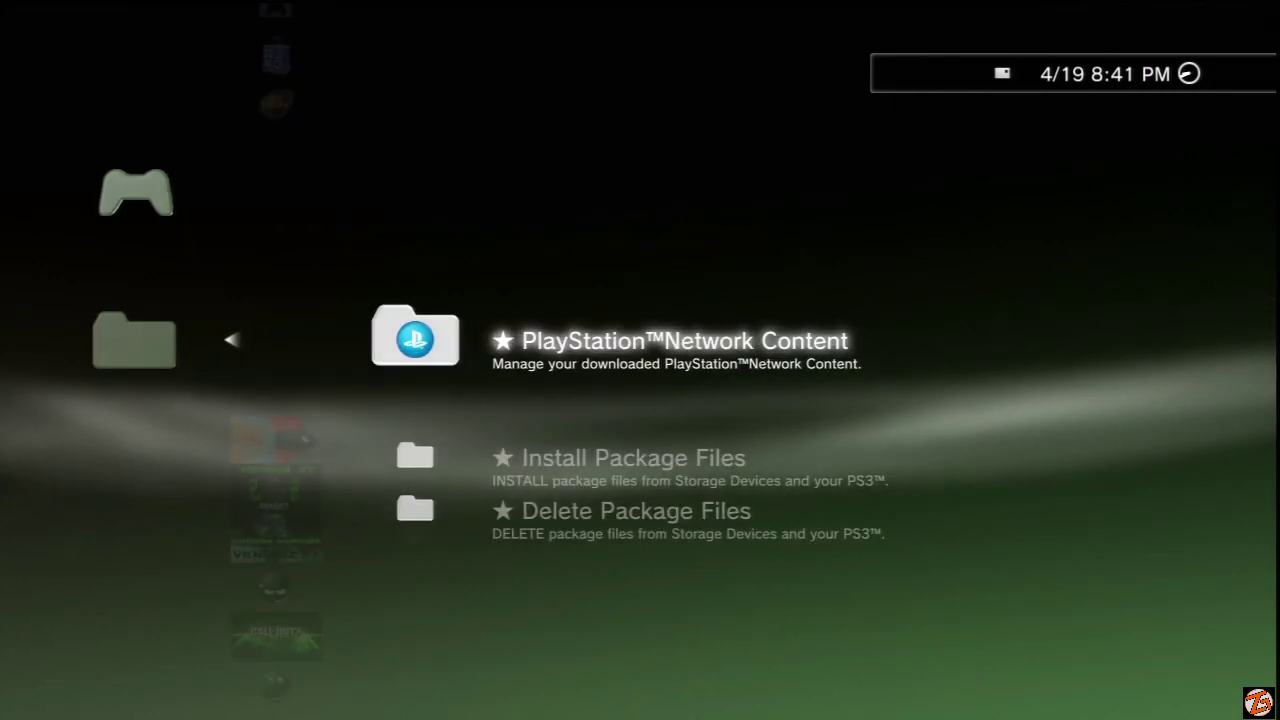
key("Down")
key("Return")
key("Down")
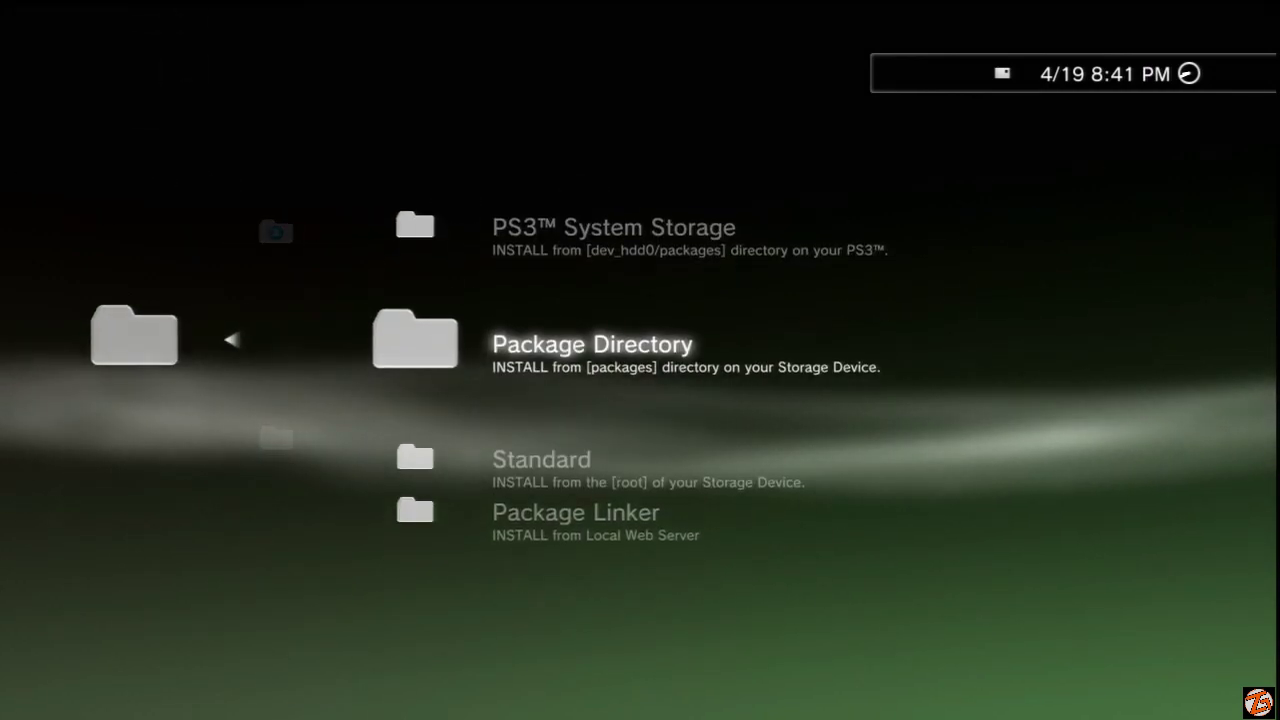
key("Down")
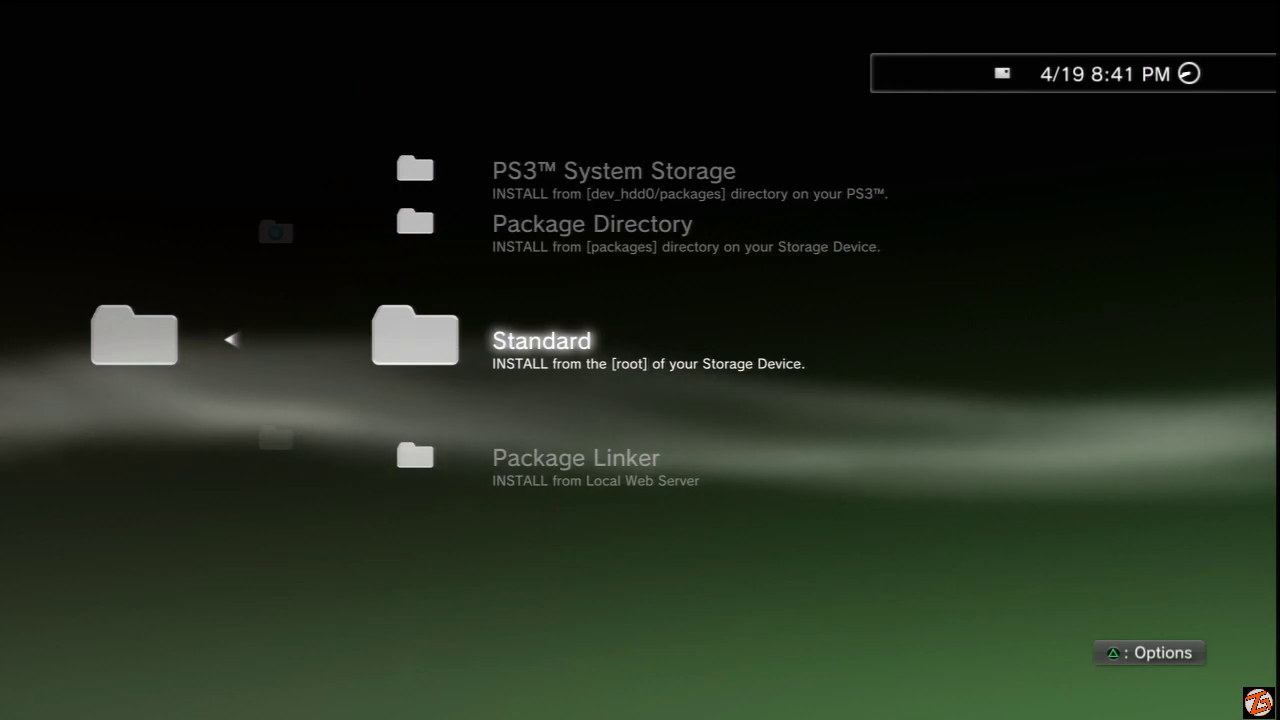
key("Return")
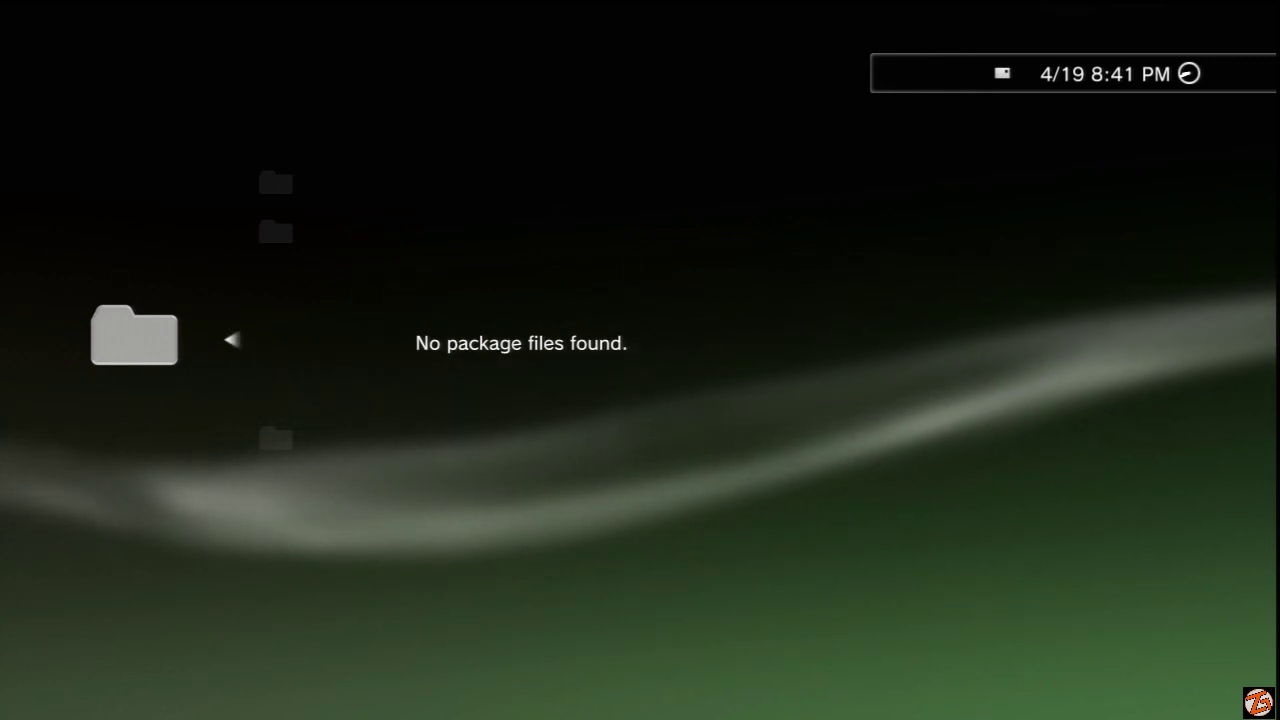
key("Escape")
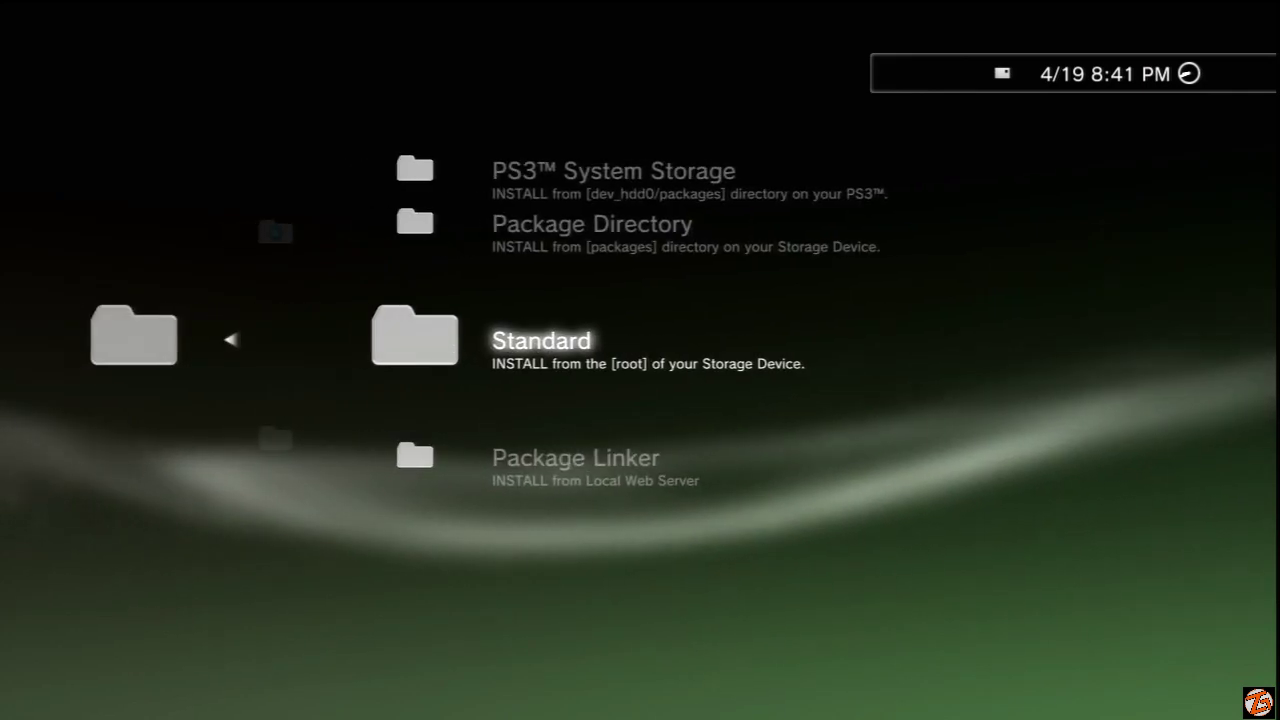
key("Escape")
key("Down")
key("Down")
key("Down")
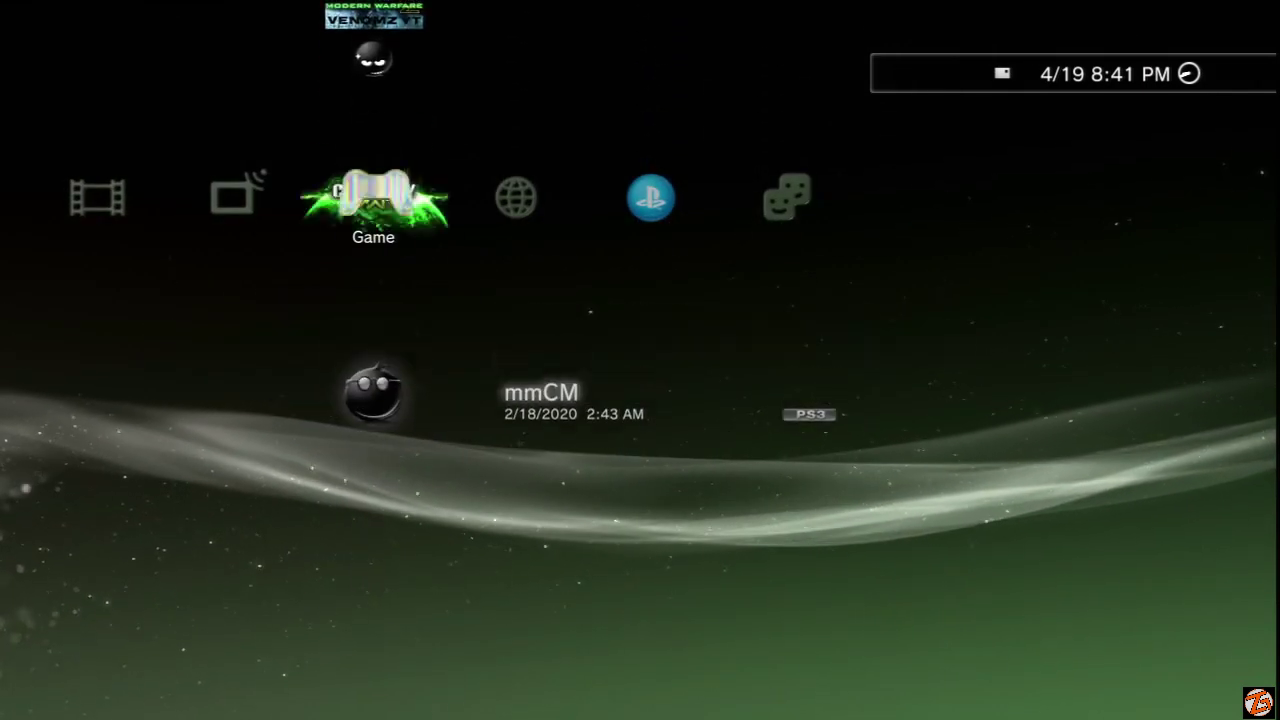
key("Up")
key("Up")
key("Up")
key("Up")
key("Up")
key("Up")
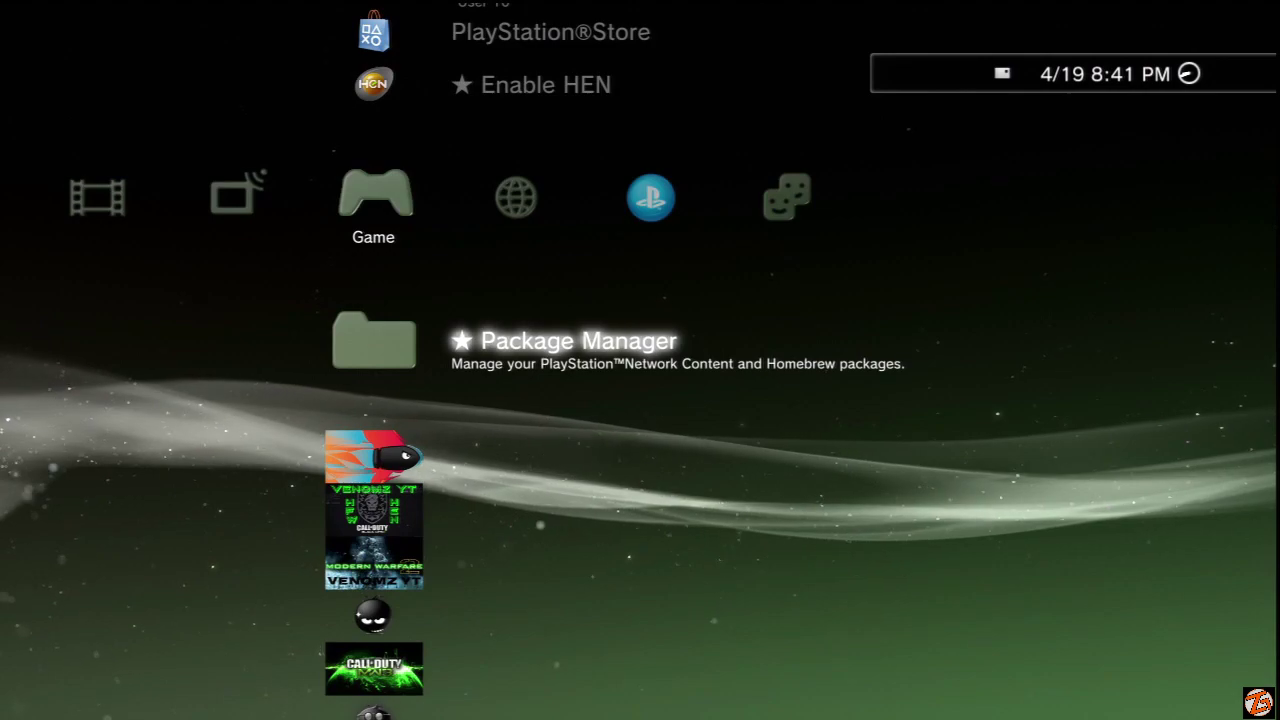